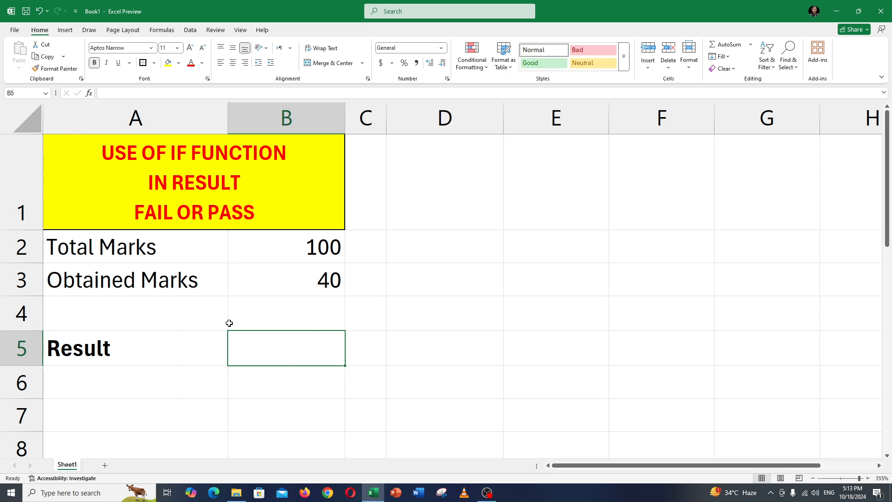
pyautogui.click(314, 289)
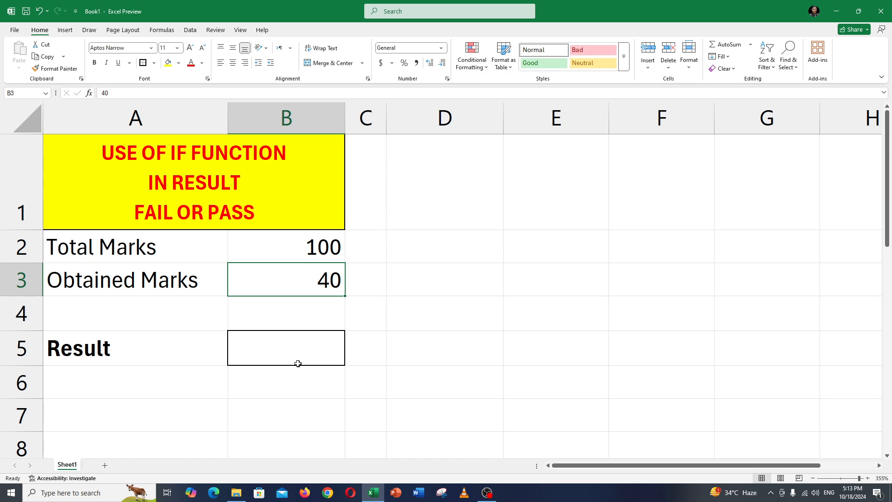
pyautogui.click(308, 319)
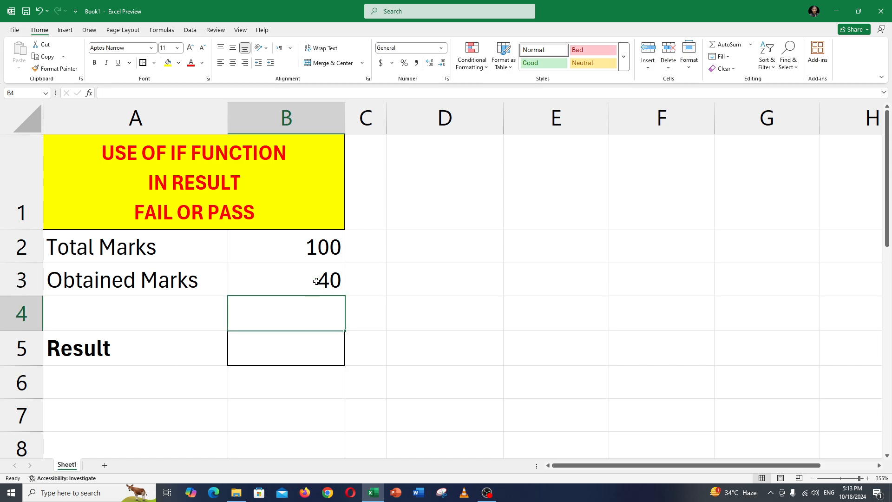
pyautogui.click(316, 253)
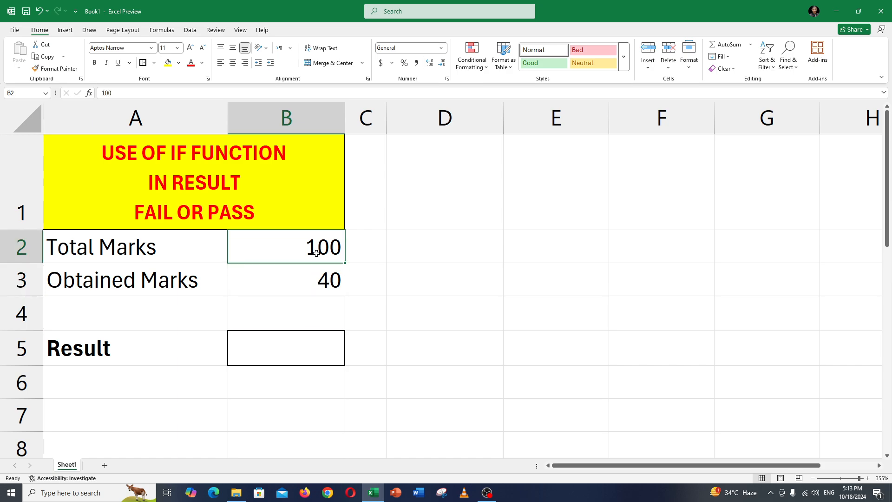
pyautogui.click(315, 277)
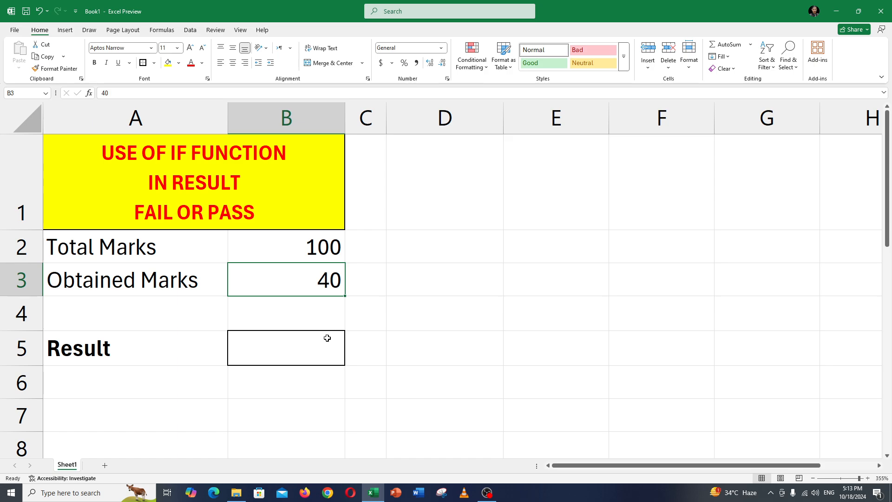
# Enter a right-aligned = sign in B4 and the letter P in the Result cell B5
pyautogui.click(328, 316)
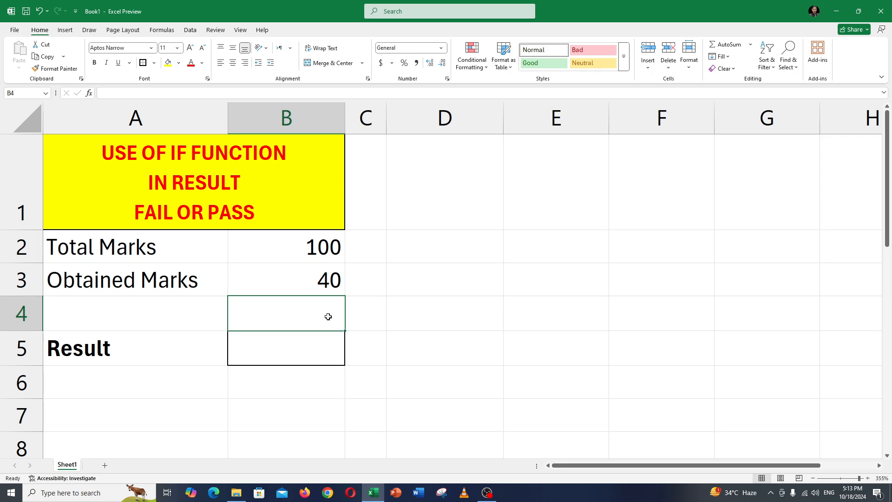
pyautogui.write('=')
pyautogui.press('Return')
pyautogui.press('Up')
pyautogui.click(233, 66)
pyautogui.click(246, 65)
pyautogui.click(323, 353)
pyautogui.write('P')
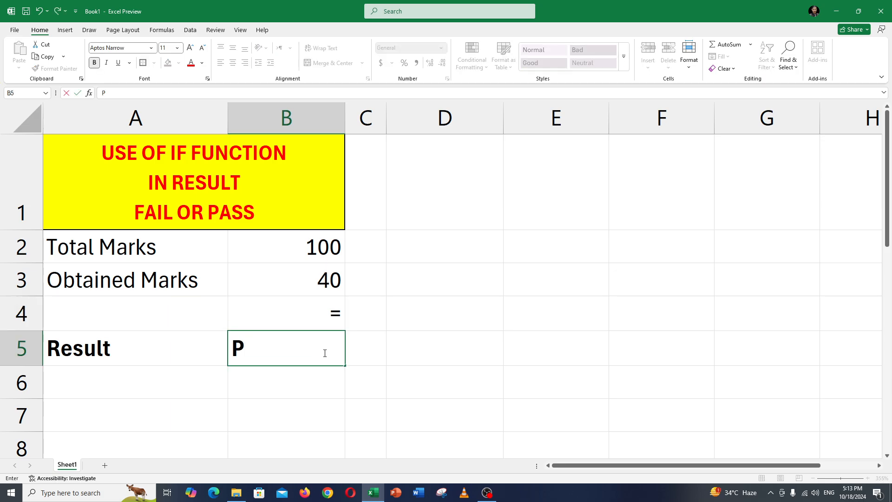
pyautogui.press('Return')
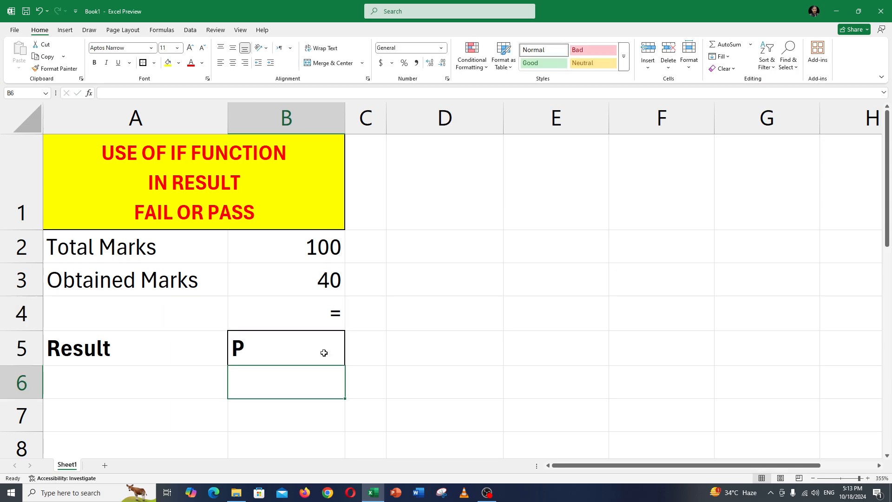
# Enter a > sign in C4 and the letter P in C5
pyautogui.click(359, 308)
pyautogui.write('>')
pyautogui.press('Return')
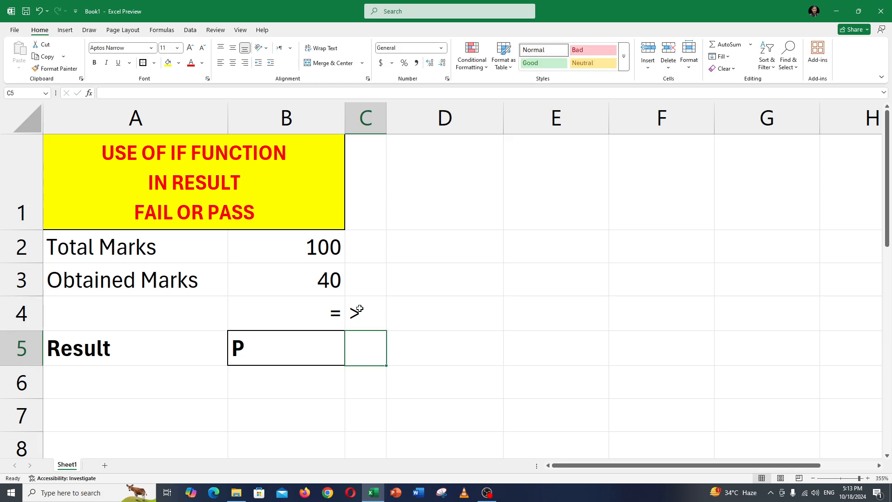
pyautogui.write('P')
pyautogui.press('Return')
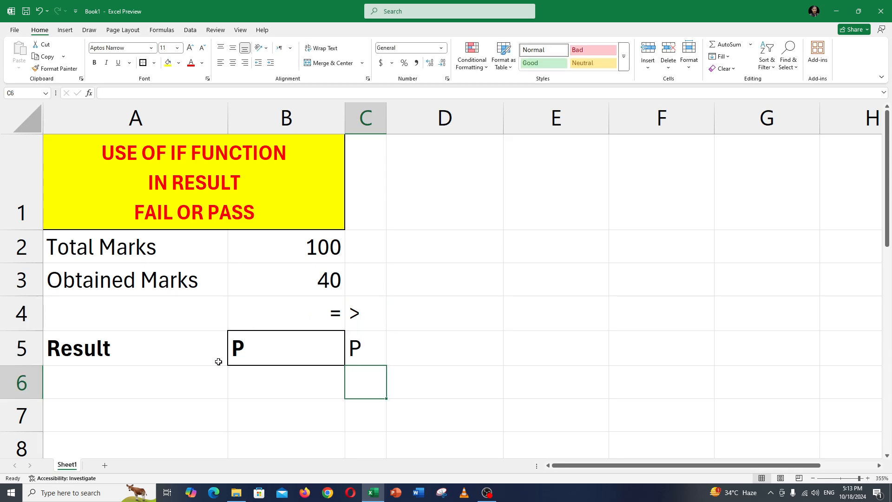
# Enter a < sign in A6 and the letter F beneath it in A7
pyautogui.click(225, 374)
pyautogui.write('<')
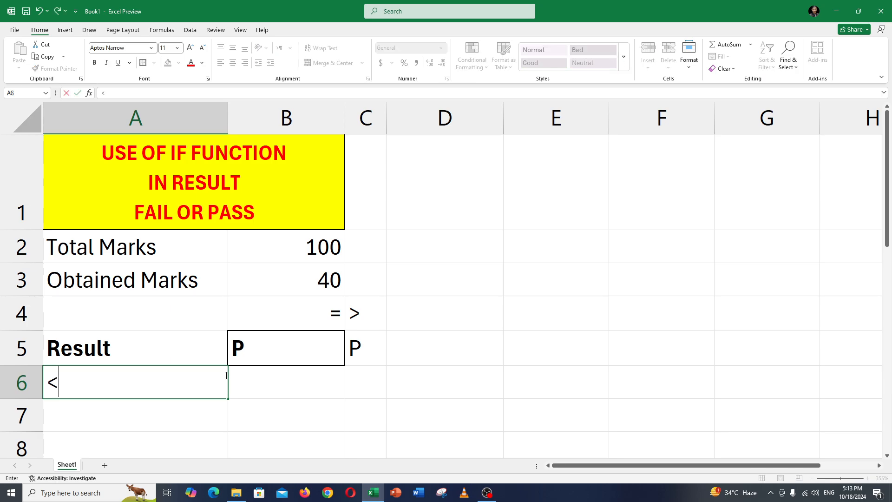
pyautogui.press('BackSpace')
pyautogui.write('<')
pyautogui.press('Return')
pyautogui.write('F')
pyautogui.press('Return')
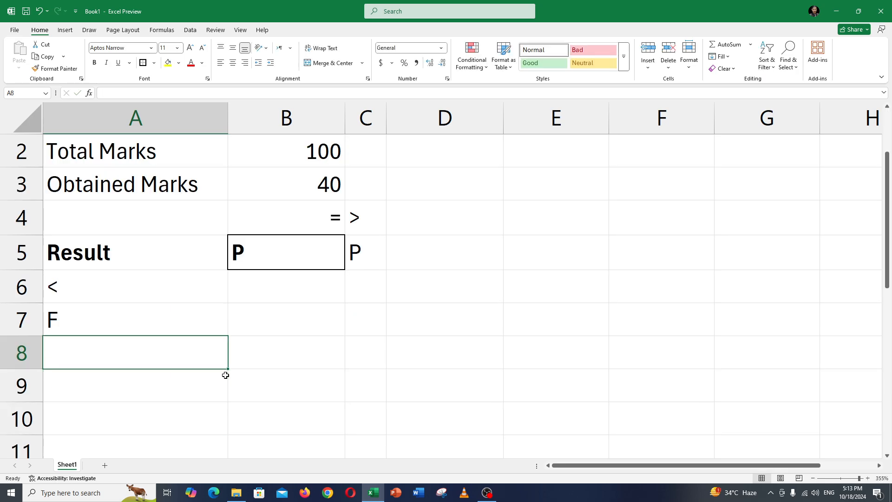
pyautogui.scroll(1, 225, 374)
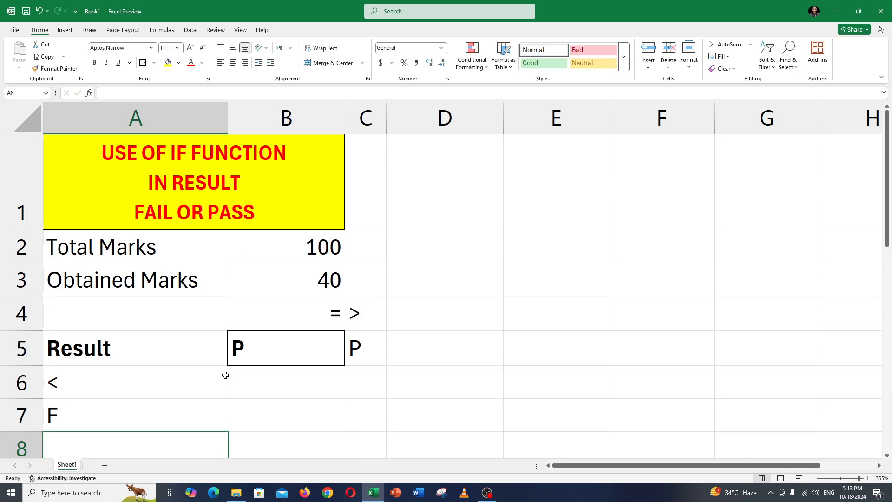
pyautogui.click(337, 312)
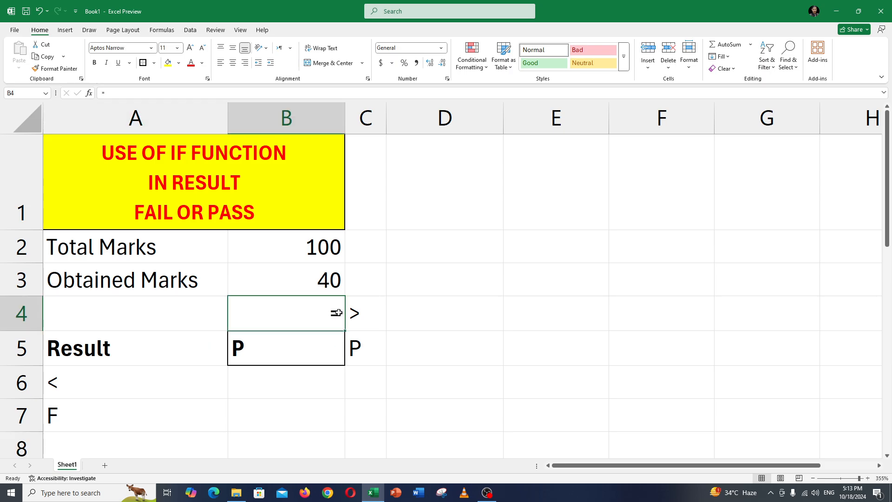
pyautogui.moveTo(337, 313)
pyautogui.mouseDown()
pyautogui.moveTo(355, 313)
pyautogui.moveTo(355, 349)
pyautogui.mouseUp()
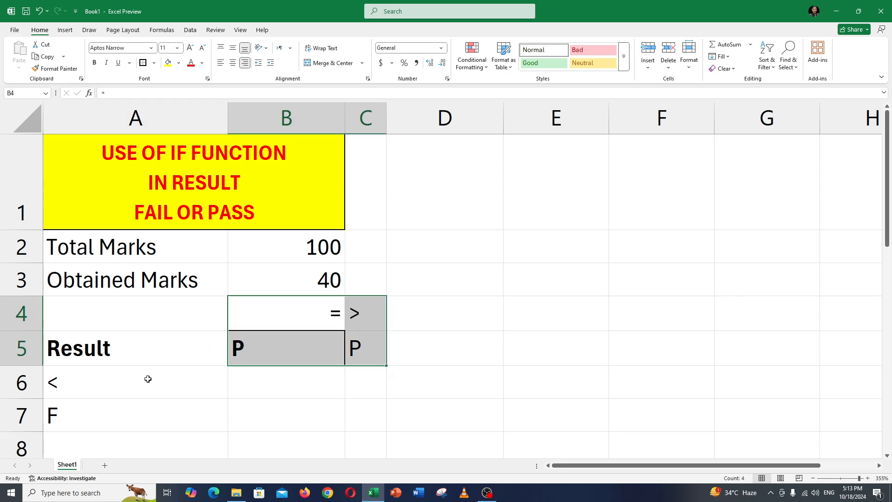
pyautogui.moveTo(135, 379); pyautogui.dragTo(74, 413)
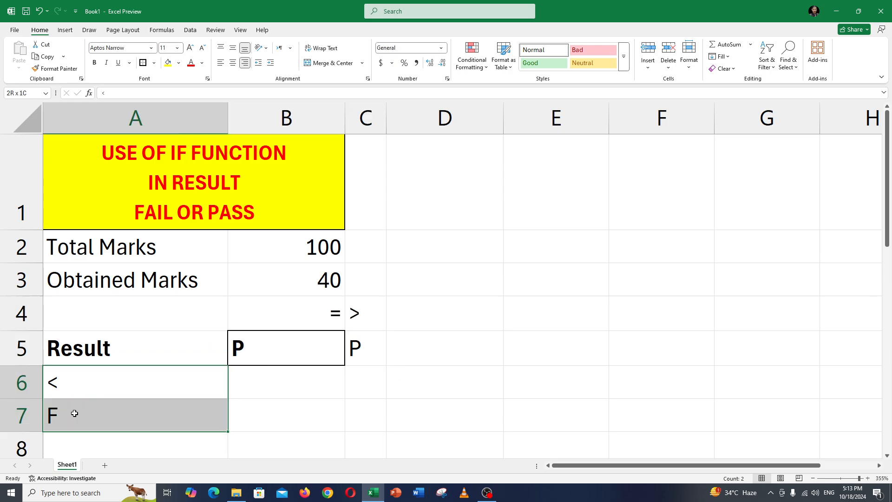
pyautogui.moveTo(302, 312); pyautogui.dragTo(364, 313)
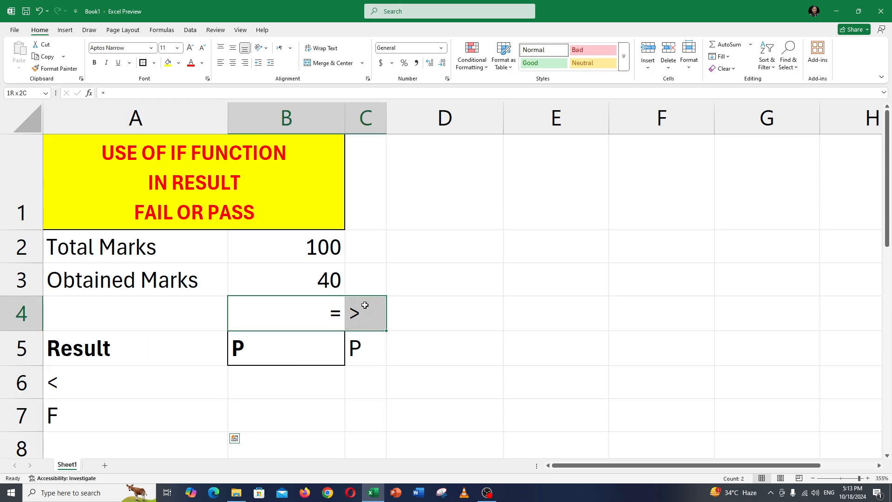
# Change the sign in B4 to >= and right-align cells B4 and B5
pyautogui.doubleClick(300, 313)
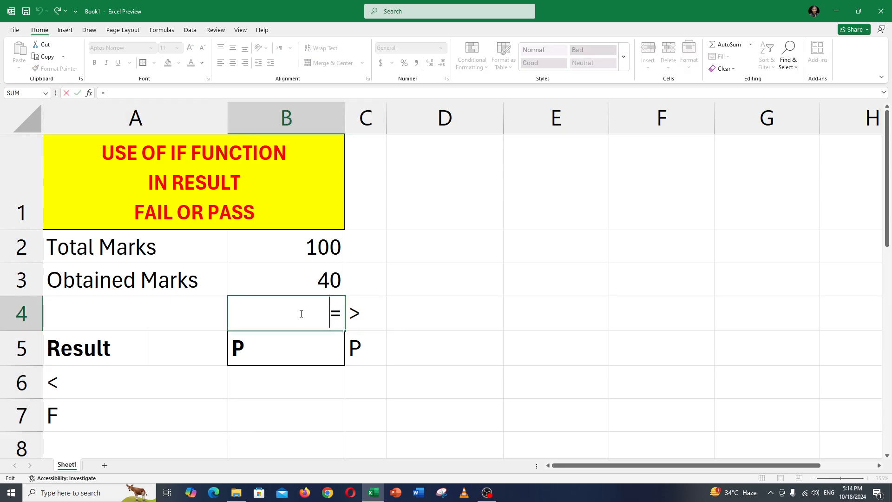
pyautogui.write('>')
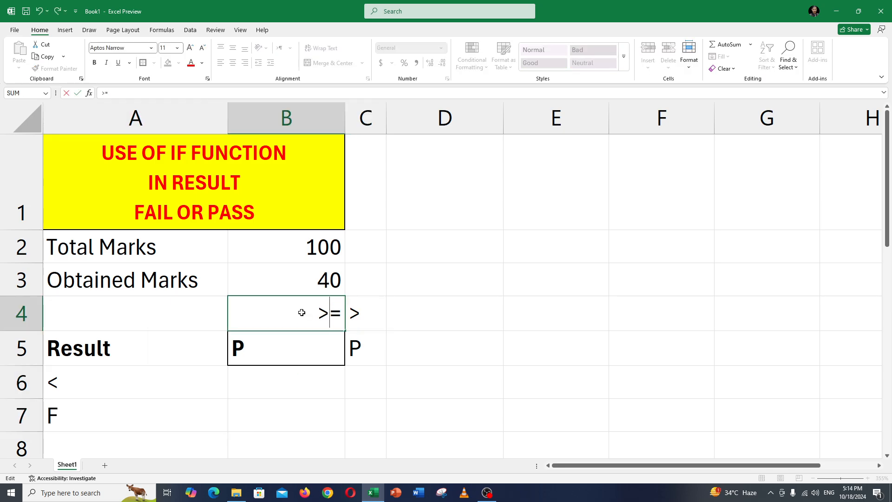
pyautogui.press('Return')
pyautogui.moveTo(325, 323); pyautogui.dragTo(331, 334)
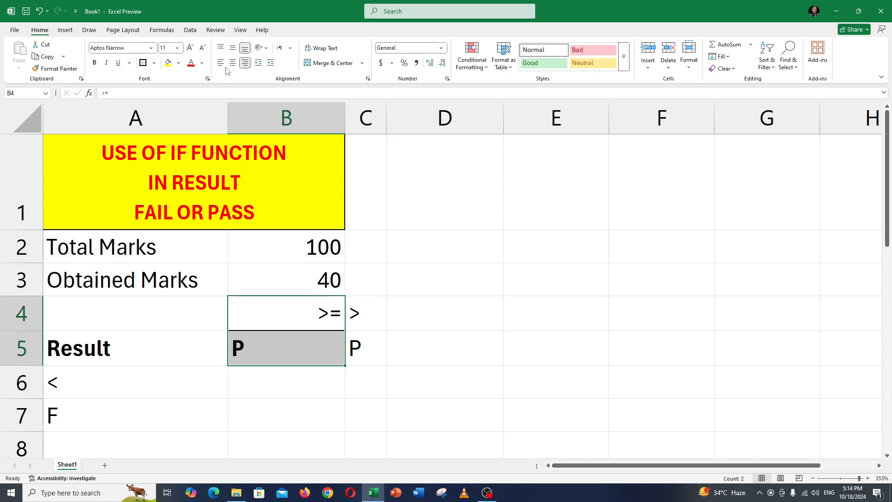
pyautogui.click(245, 63)
pyautogui.click(245, 62)
# Clear the contents of cells C4 and C5
pyautogui.moveTo(374, 316); pyautogui.dragTo(377, 342)
pyautogui.press('Delete')
pyautogui.click(305, 318)
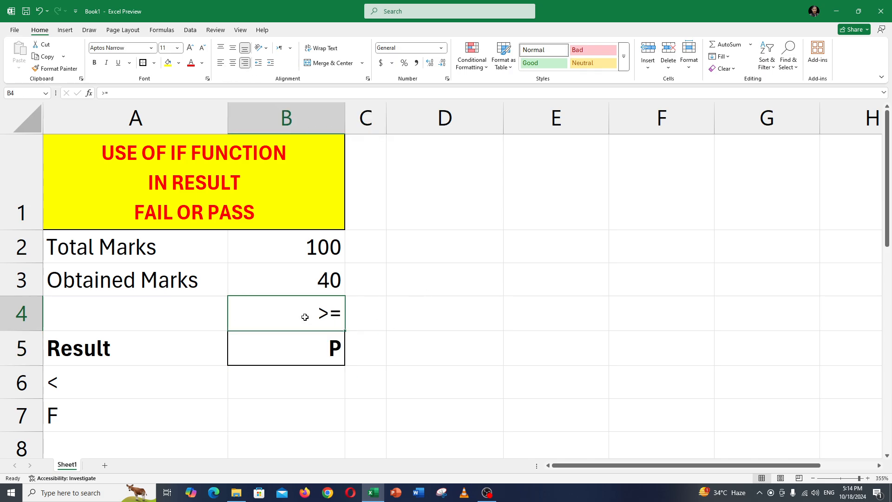
pyautogui.doubleClick(305, 317)
pyautogui.moveTo(317, 315); pyautogui.dragTo(342, 314)
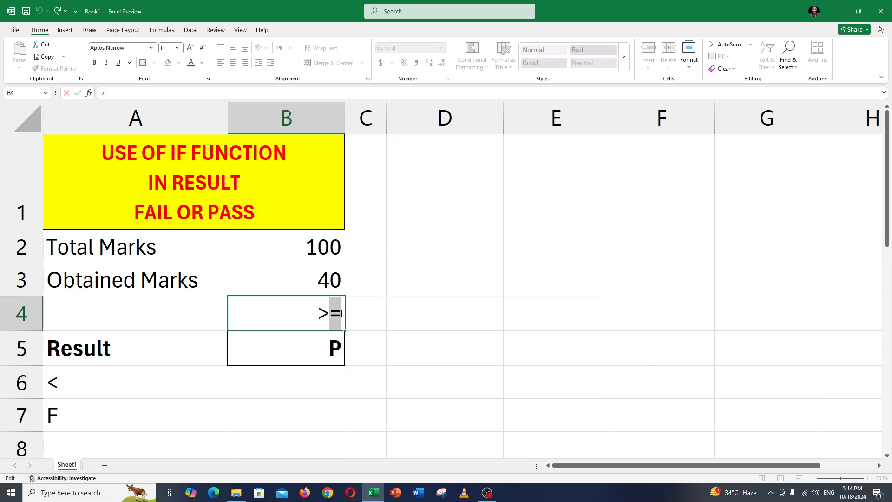
pyautogui.click(318, 314)
pyautogui.click(206, 386)
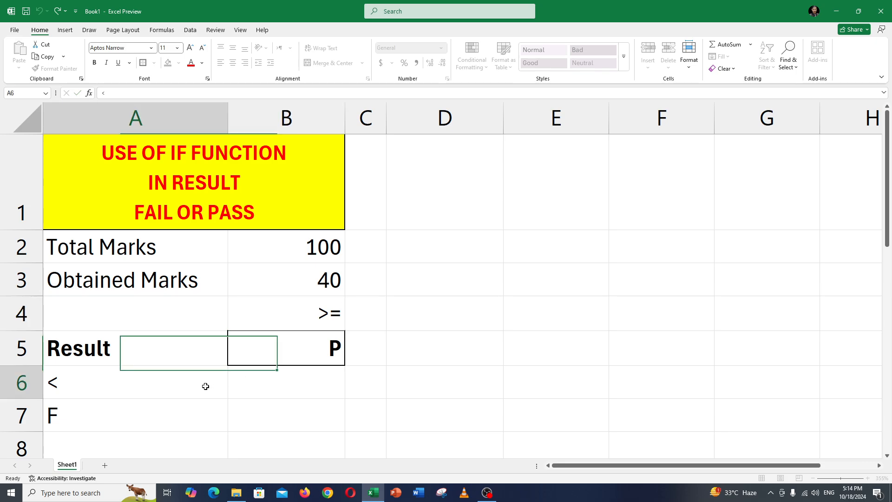
pyautogui.click(324, 311)
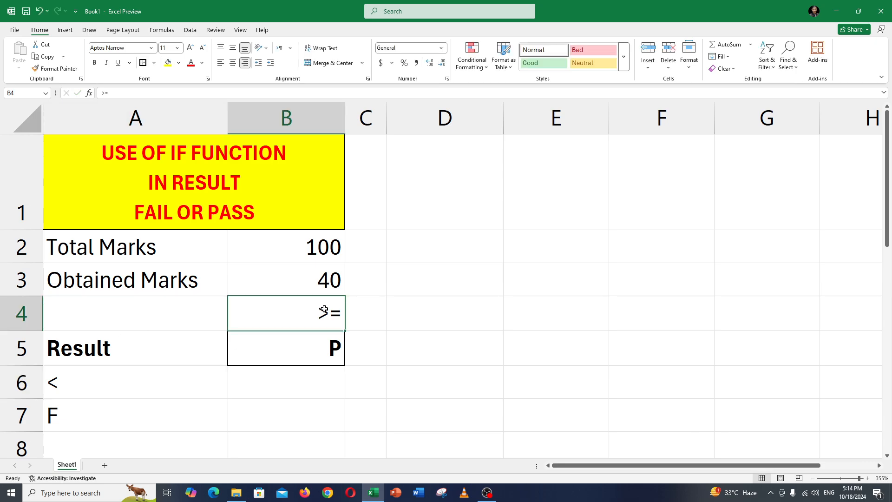
pyautogui.doubleClick(146, 389)
pyautogui.moveTo(146, 389); pyautogui.dragTo(41, 381)
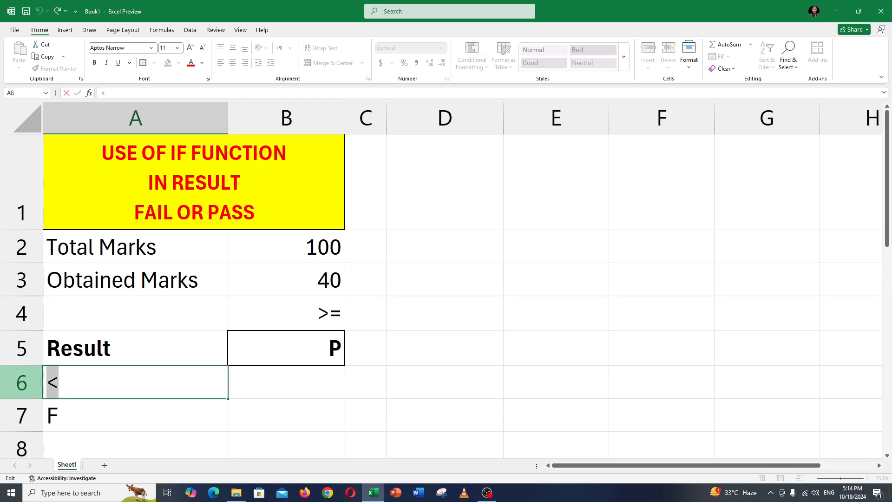
pyautogui.press('Return')
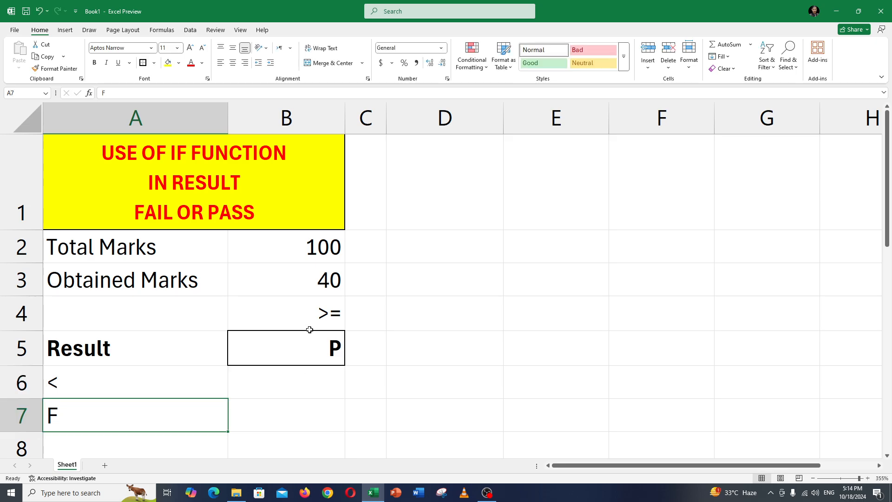
pyautogui.click(312, 317)
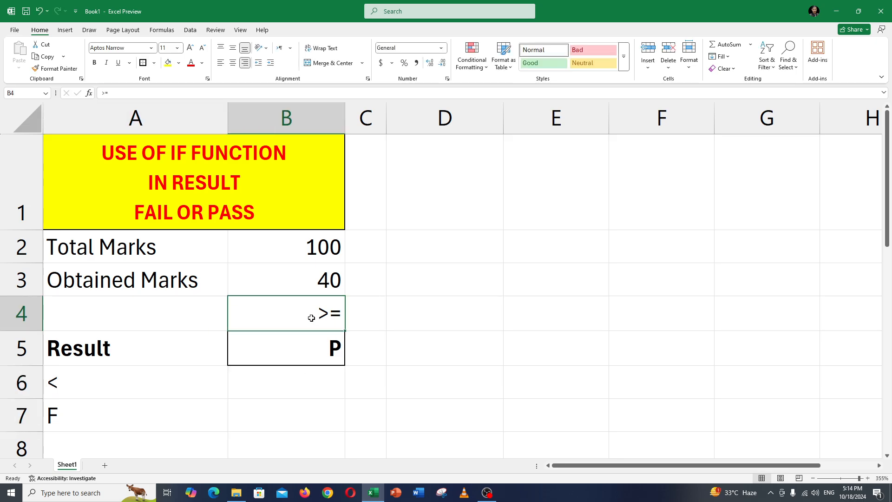
pyautogui.moveTo(94, 375); pyautogui.dragTo(90, 409)
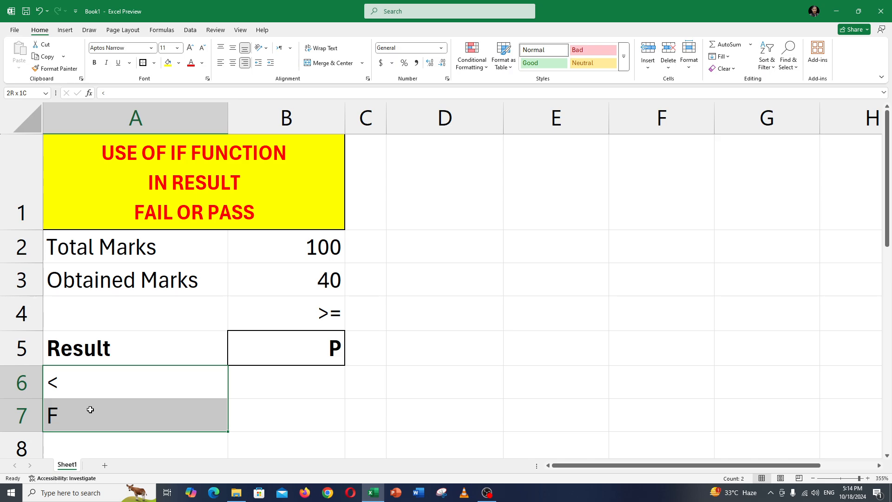
pyautogui.click(316, 310)
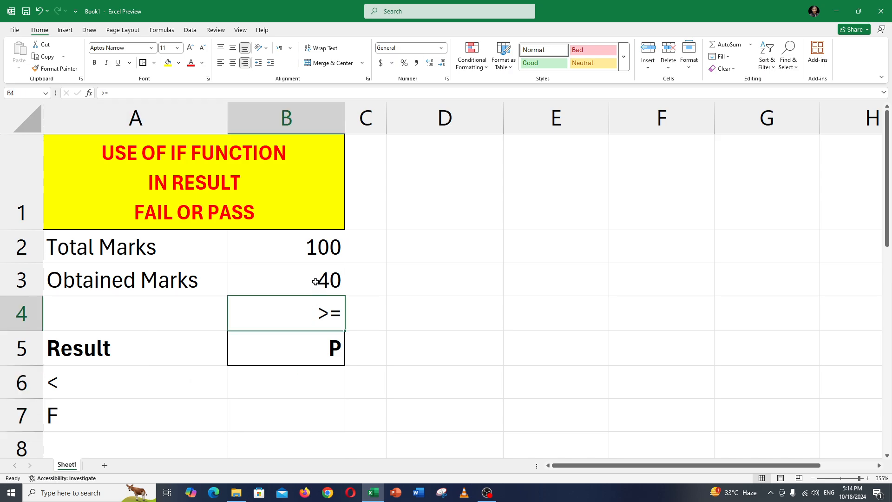
pyautogui.moveTo(317, 280); pyautogui.dragTo(314, 308)
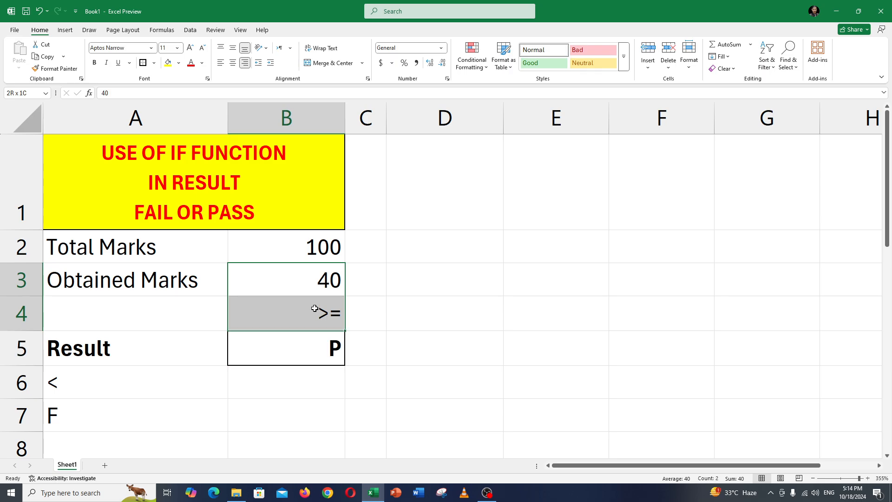
pyautogui.click(314, 361)
# Enter the value TRUE in B6, below the Result cell
pyautogui.click(315, 381)
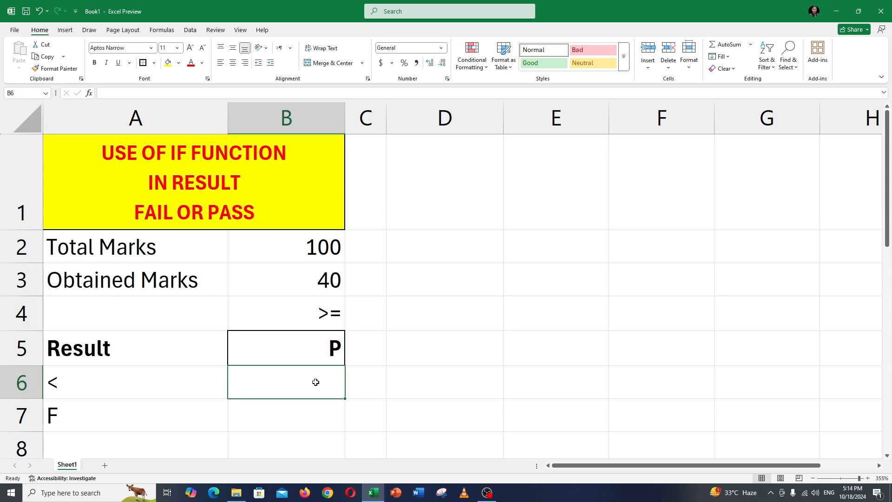
pyautogui.write('True')
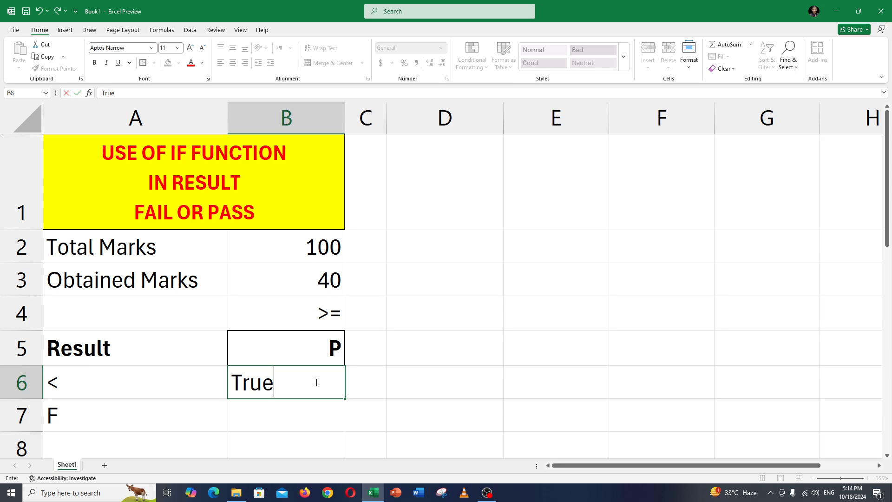
pyautogui.press('Return')
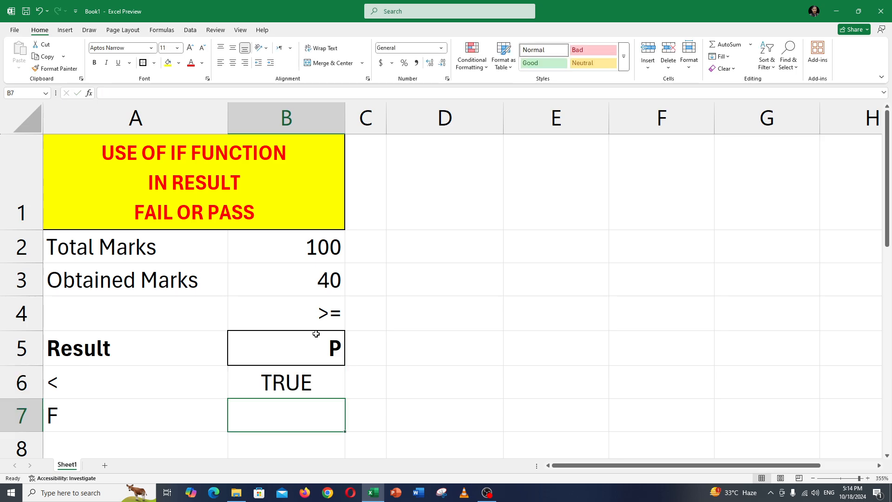
pyautogui.moveTo(315, 288); pyautogui.dragTo(319, 343)
pyautogui.click(315, 348)
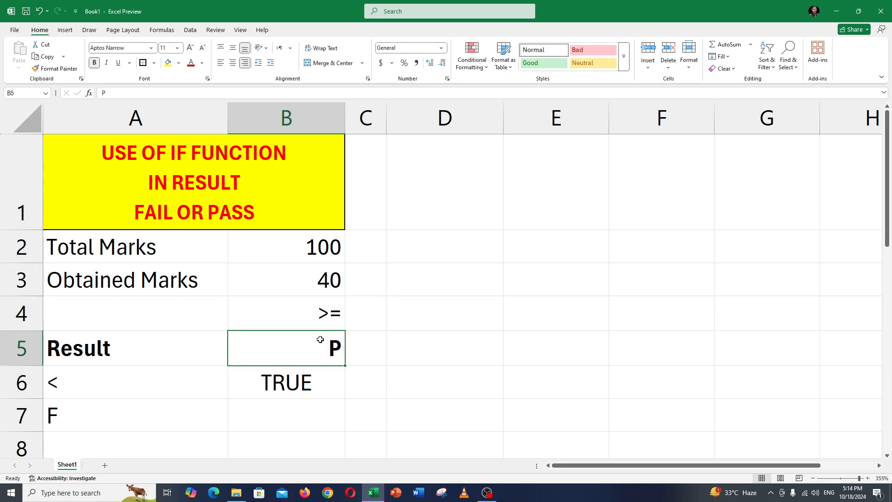
pyautogui.click(315, 292)
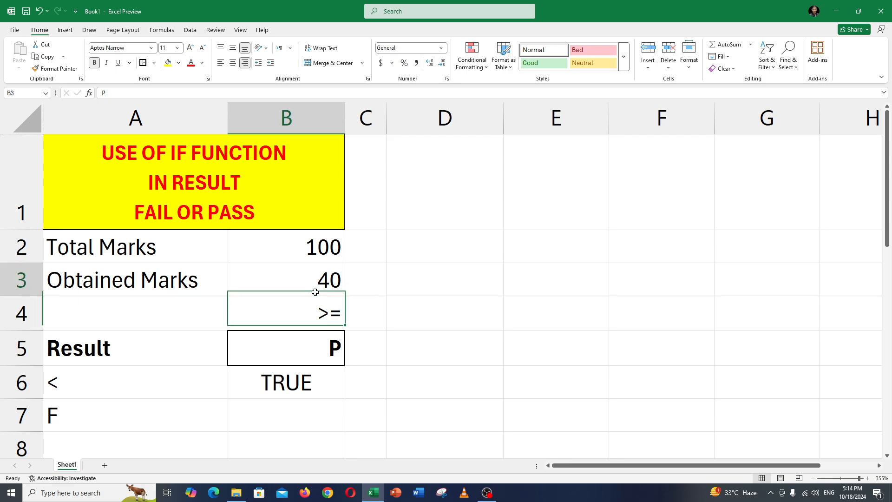
pyautogui.moveTo(314, 292); pyautogui.dragTo(315, 326)
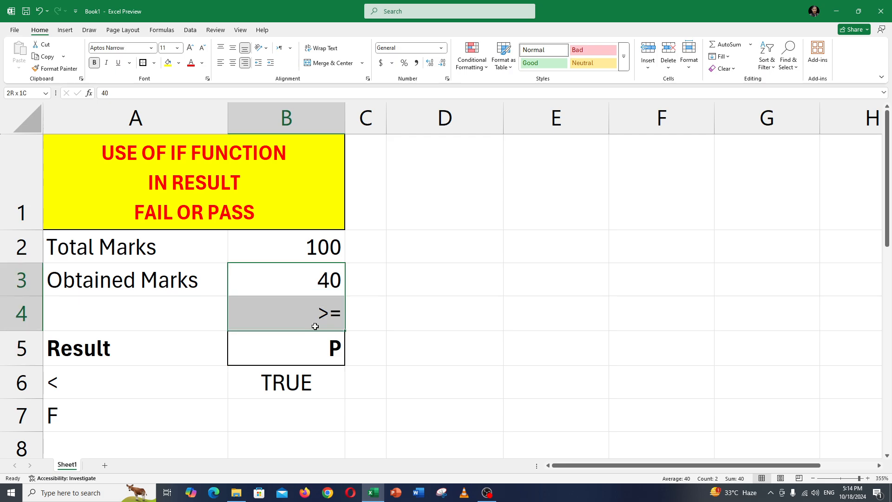
# Replace the F in A7 with FALSE
pyautogui.doubleClick(97, 406)
pyautogui.write('False')
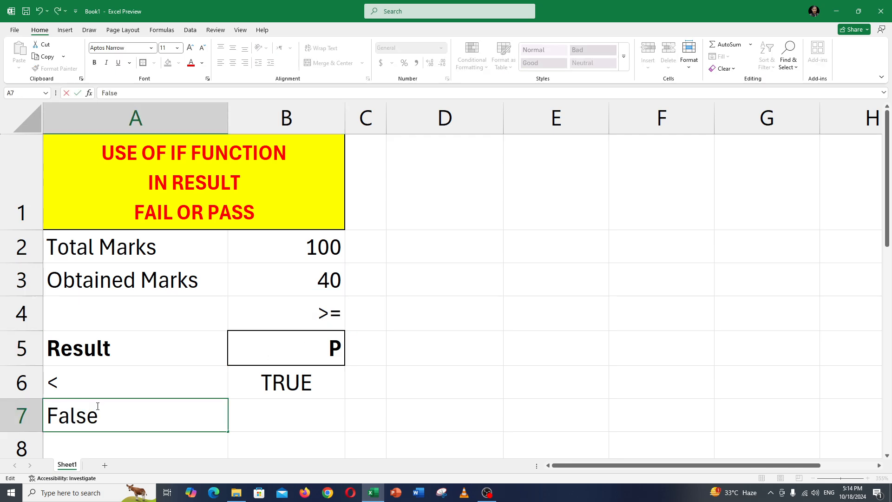
pyautogui.press('Return')
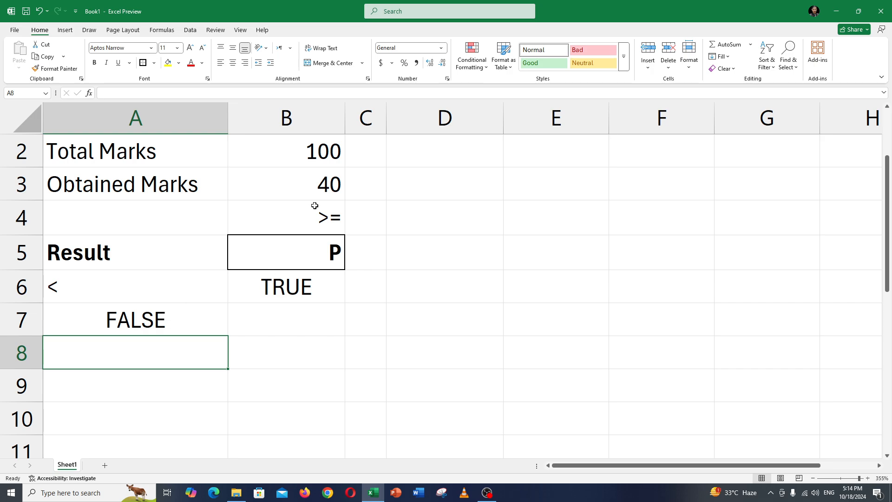
pyautogui.moveTo(319, 191); pyautogui.dragTo(318, 246)
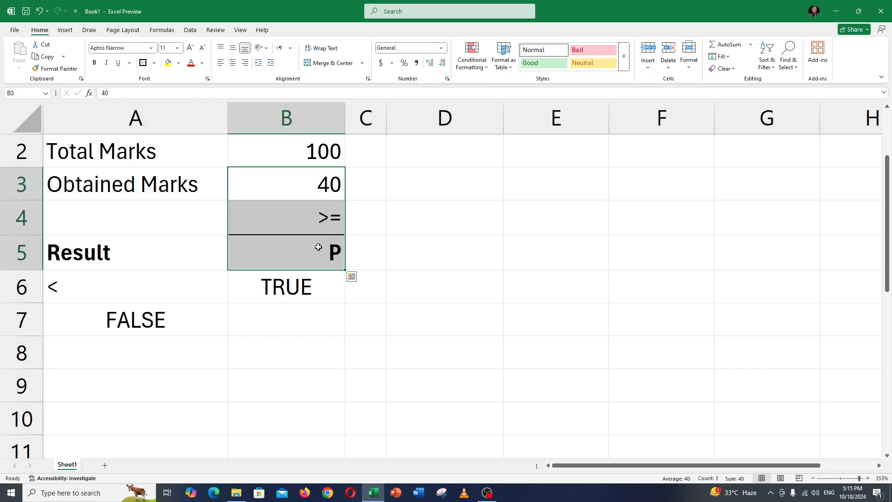
# Clear the comparison sign and outcome notes from cells A6, A7 and B6
pyautogui.moveTo(173, 290); pyautogui.dragTo(166, 312)
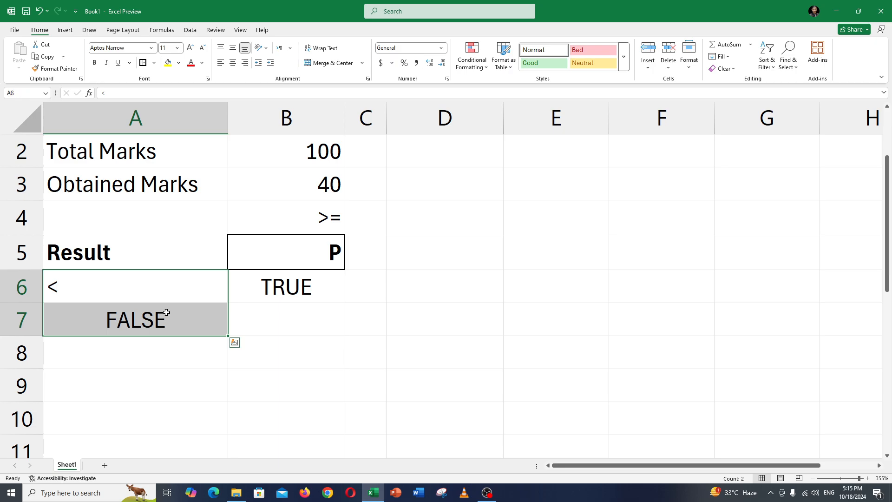
pyautogui.press('Delete')
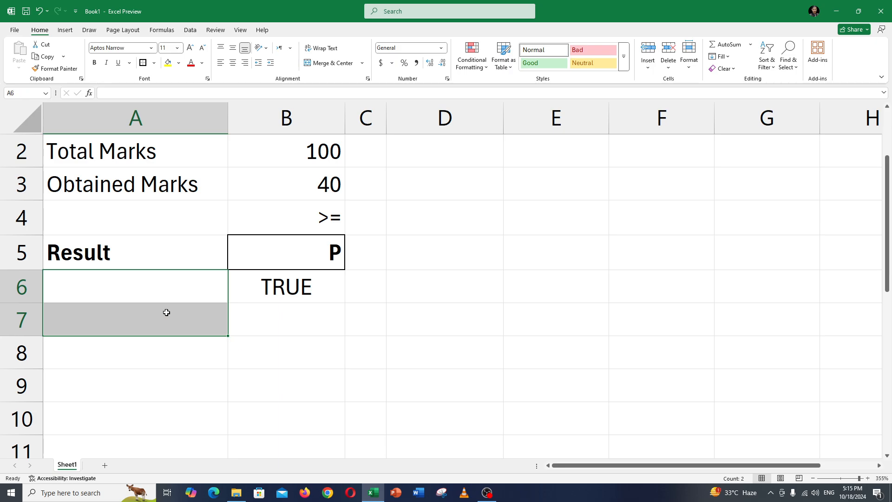
pyautogui.scroll(1, 378, 355)
pyautogui.click(311, 384)
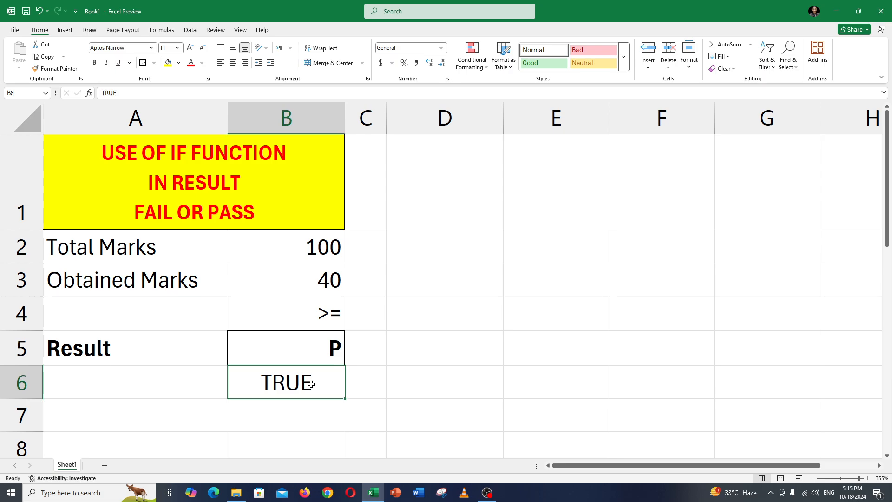
pyautogui.press('Delete')
# Start an IF formula in the Result cell B5 with the logical test B3>=40
pyautogui.click(327, 337)
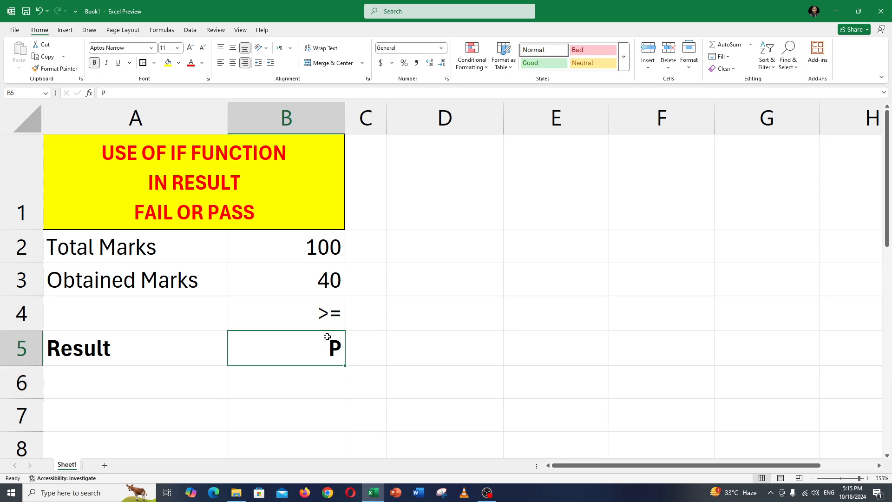
pyautogui.write('=')
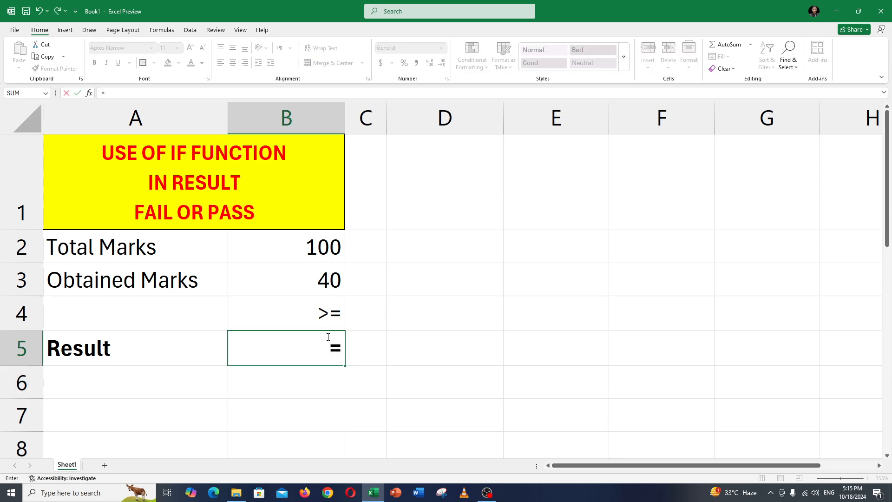
pyautogui.write('IF(')
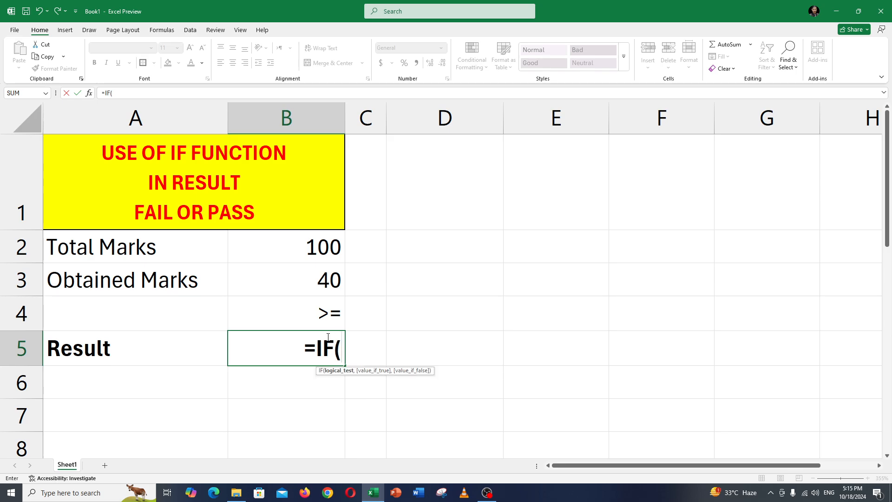
pyautogui.click(275, 287)
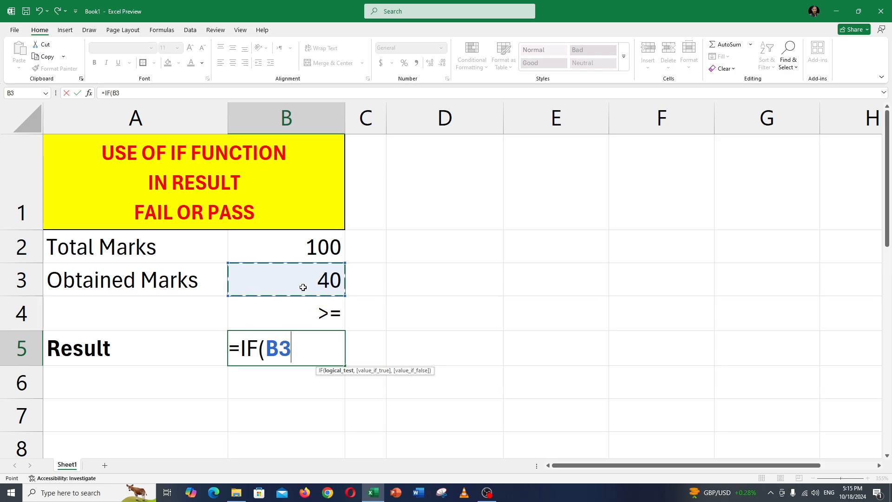
pyautogui.write('>=')
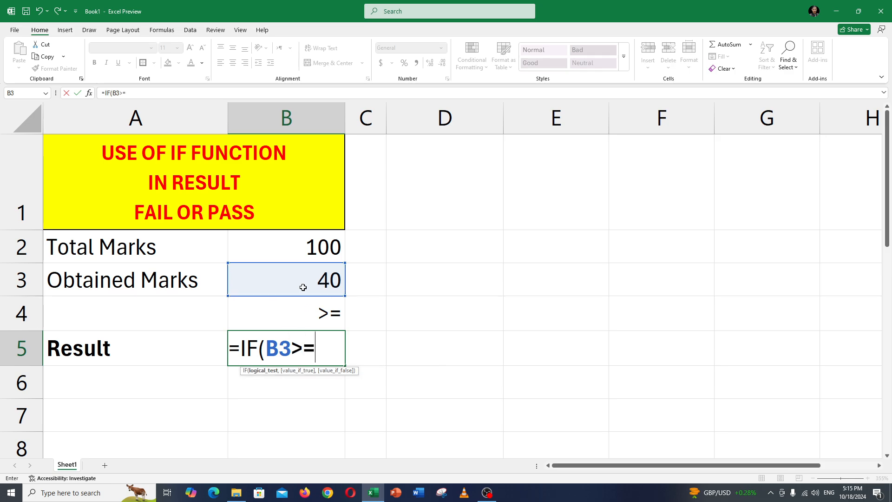
pyautogui.write('40,')
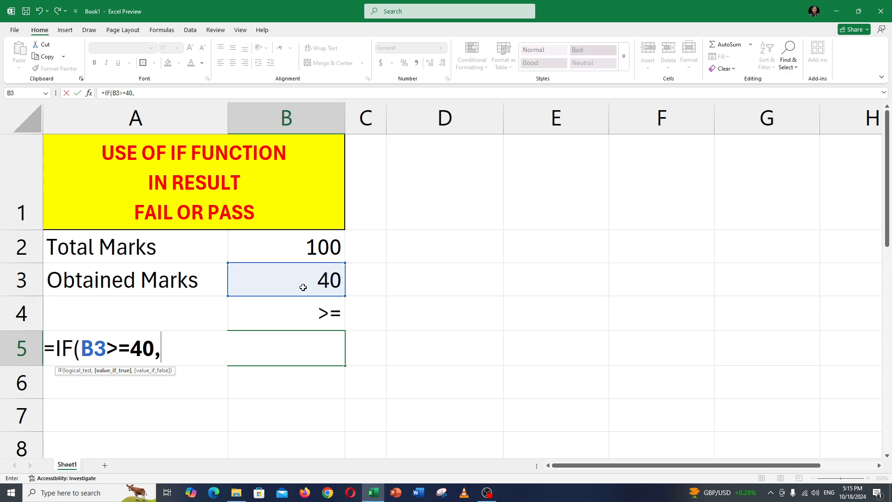
pyautogui.moveTo(87, 349); pyautogui.dragTo(154, 349)
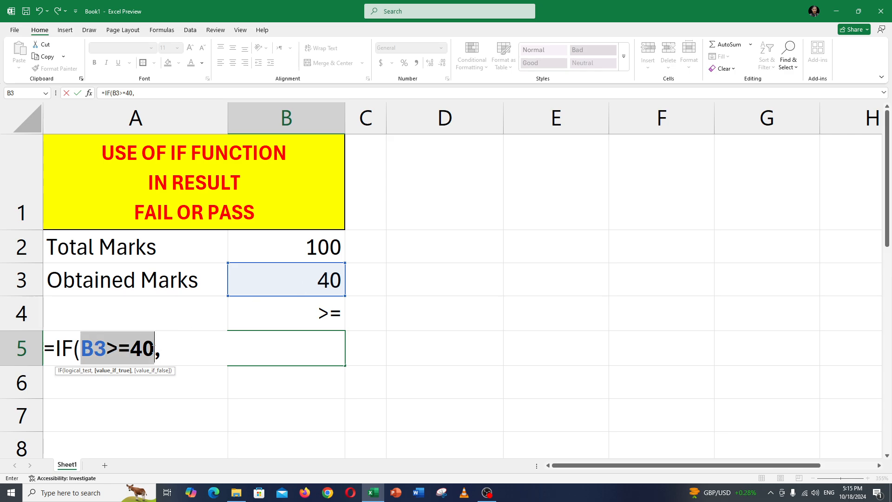
pyautogui.click(168, 349)
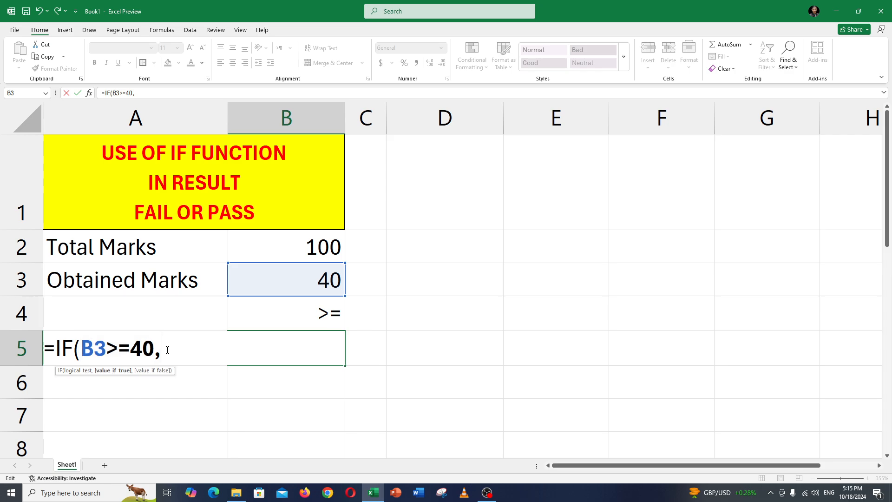
# Complete the B5 formula with "PASS" as the value if true and "FAIL" as the value if false
pyautogui.write('"PASS')
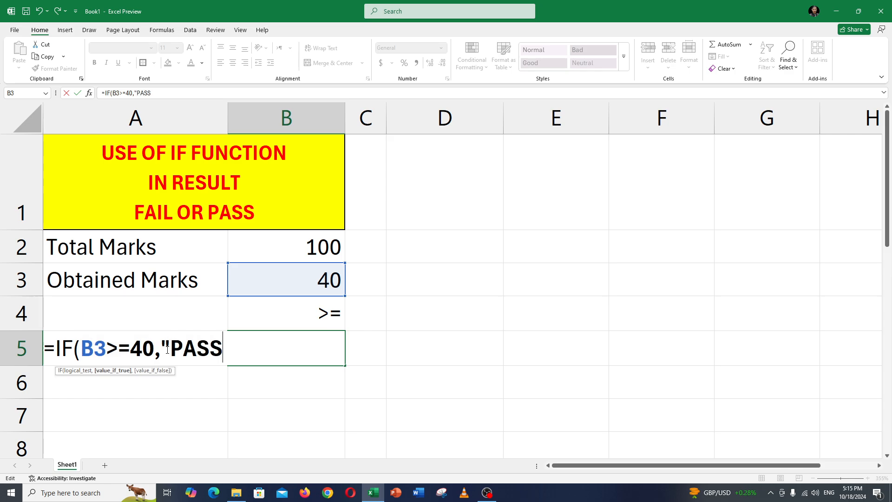
pyautogui.write('",')
pyautogui.moveTo(168, 349); pyautogui.dragTo(223, 349)
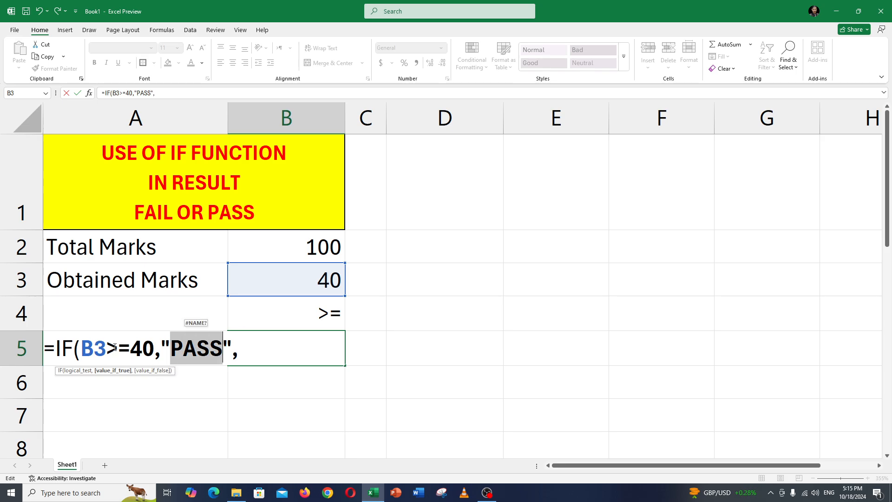
pyautogui.moveTo(106, 349); pyautogui.dragTo(223, 349)
pyautogui.click(257, 351)
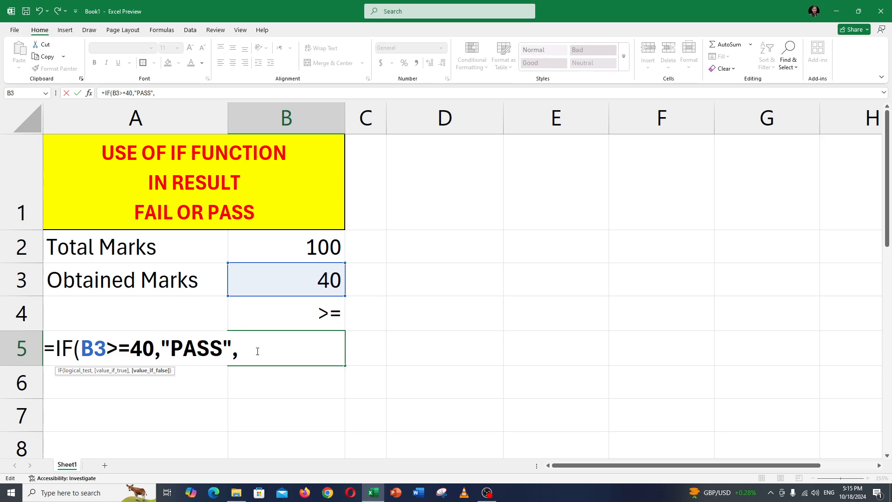
pyautogui.write('"FAIL')
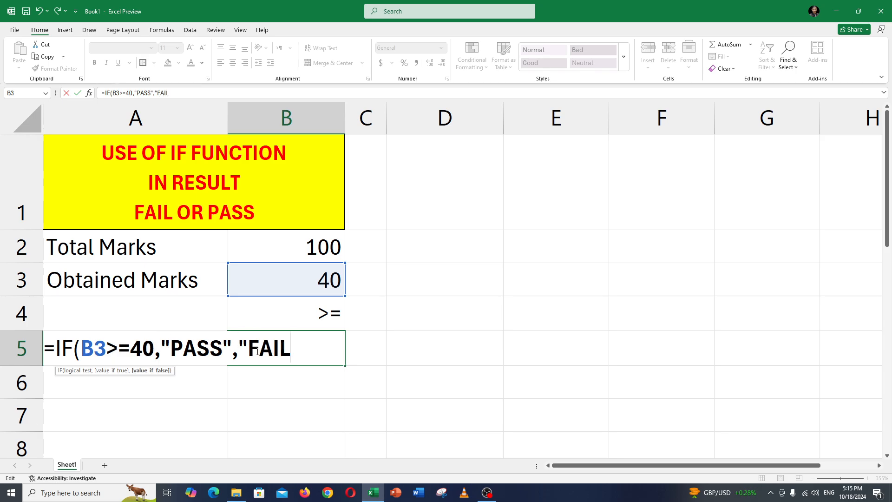
pyautogui.write('")')
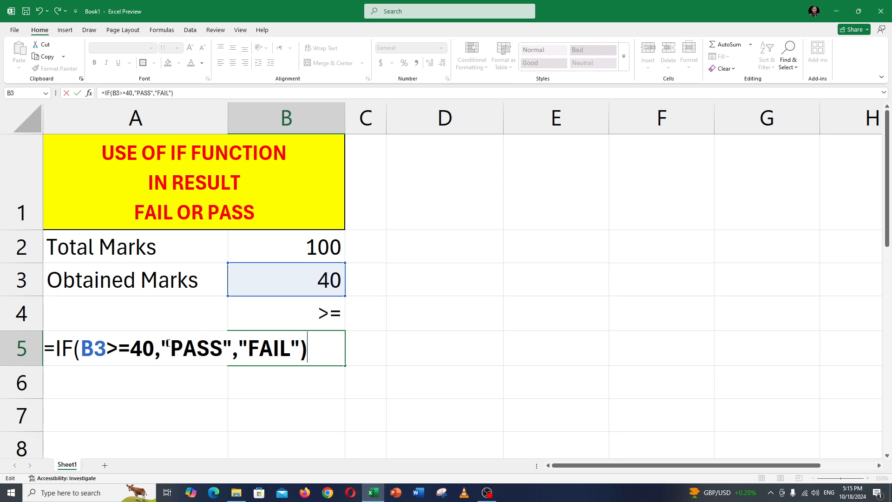
pyautogui.moveTo(169, 346); pyautogui.dragTo(220, 344)
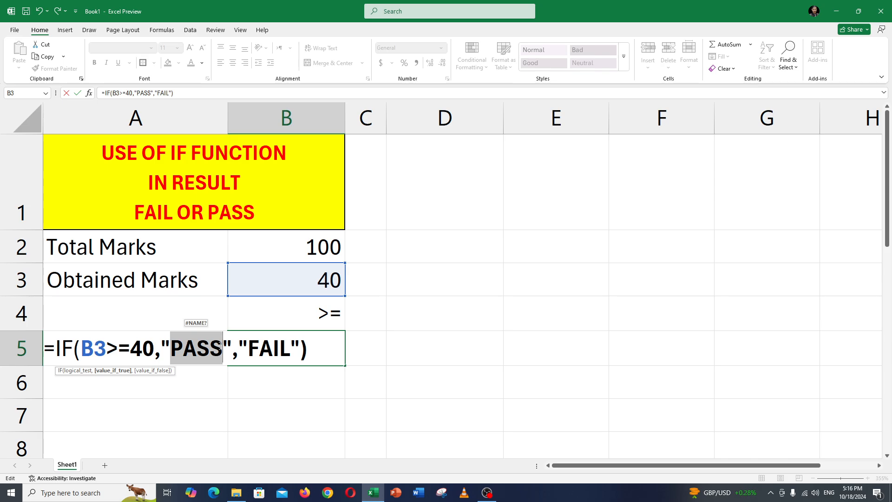
pyautogui.press('Return')
pyautogui.click(281, 347)
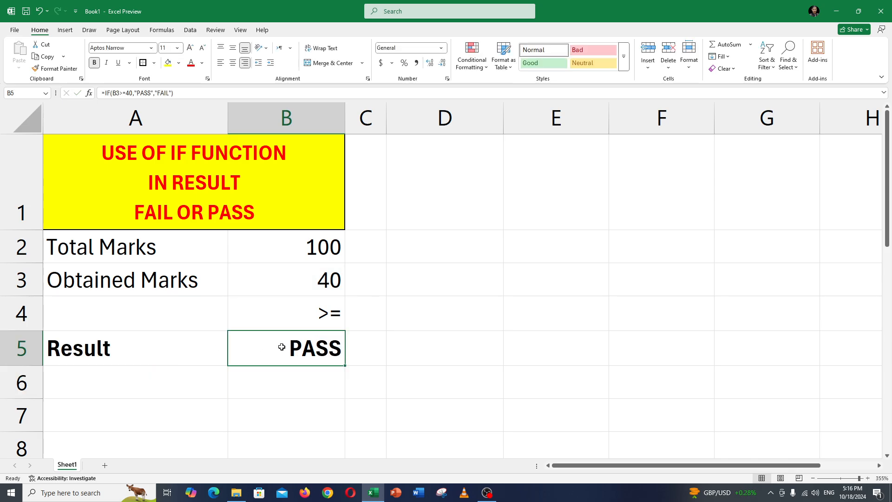
# Test the result formula with obtained marks of 60 and 35 in B3
pyautogui.click(292, 287)
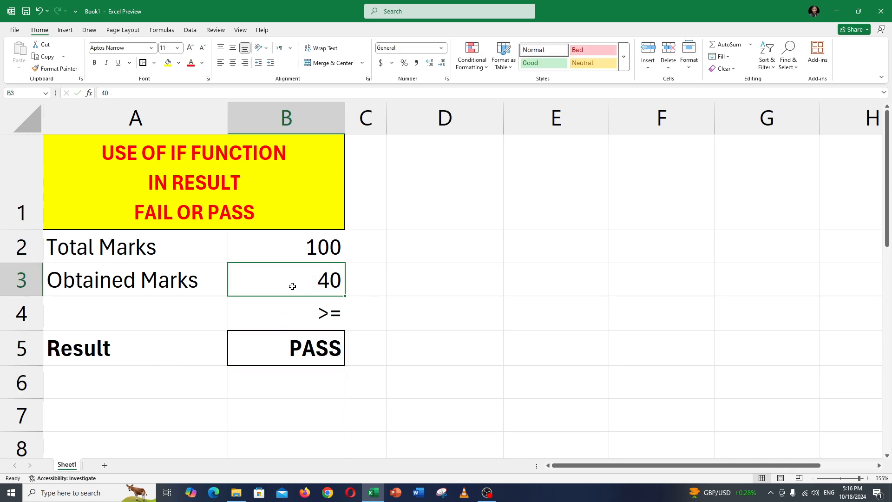
pyautogui.write('60')
pyautogui.press('Return')
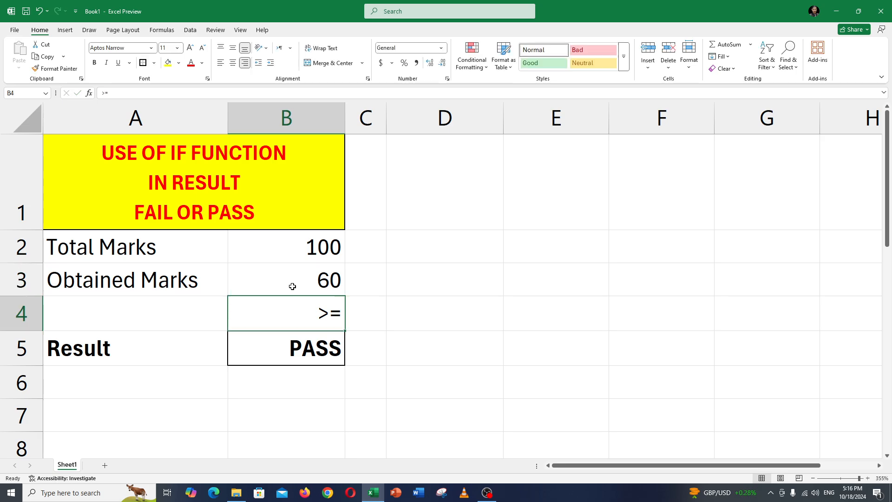
pyautogui.click(292, 286)
pyautogui.write('35')
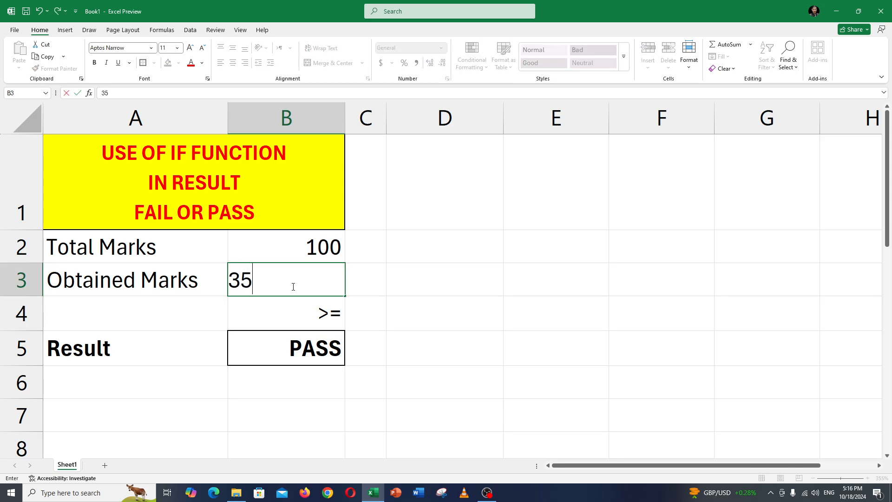
pyautogui.press('Return')
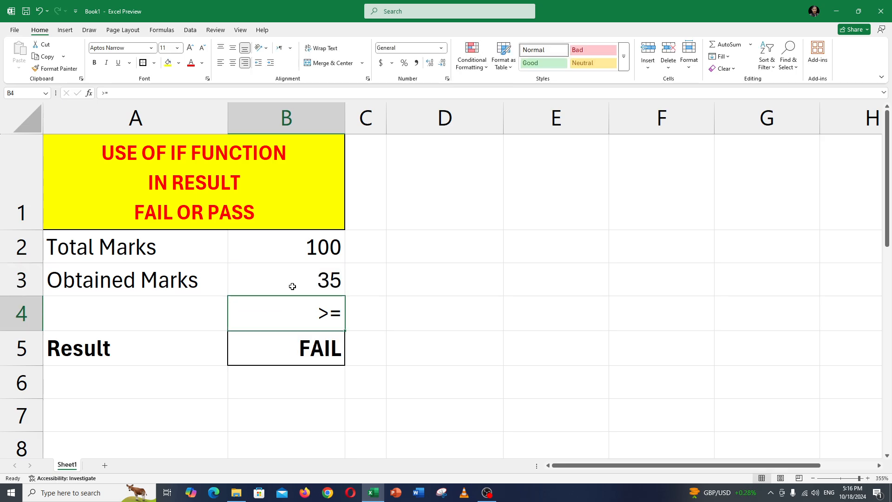
# Re-enter the formula =IF(B3>=40,"PASS","FAIL") in the Result cell B5
pyautogui.click(319, 346)
pyautogui.write('F(')
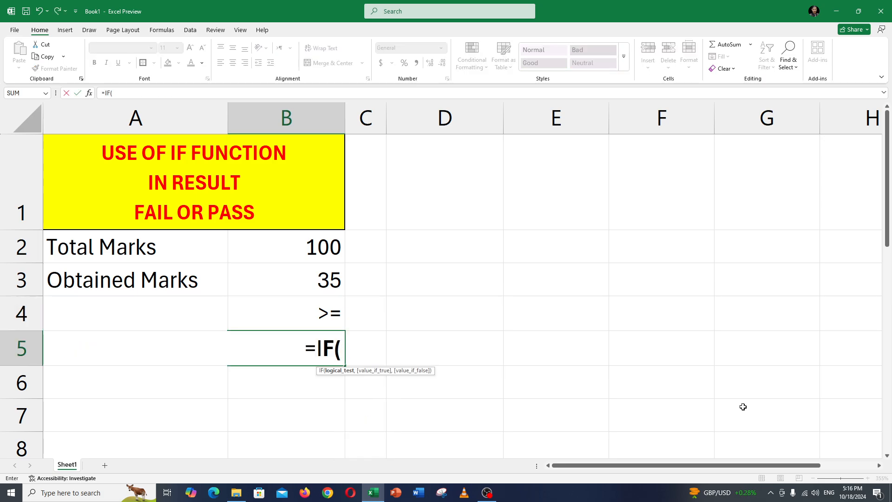
pyautogui.click(321, 287)
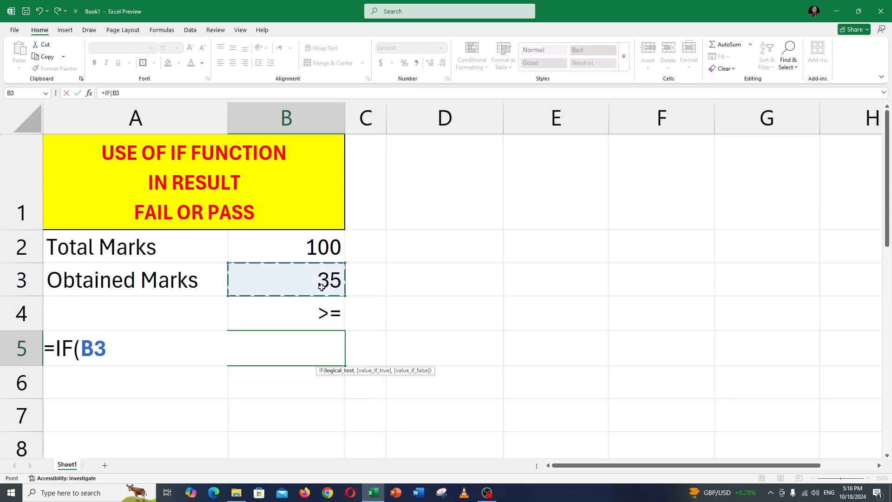
pyautogui.write('>=')
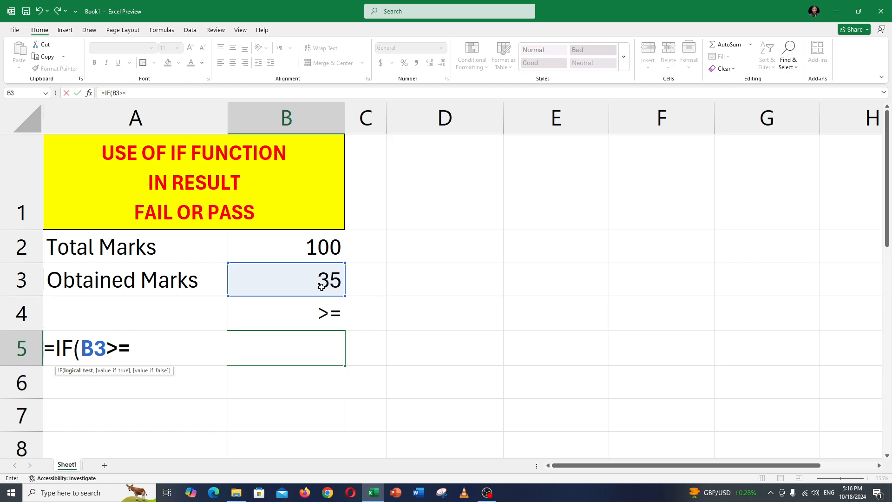
pyautogui.write('40')
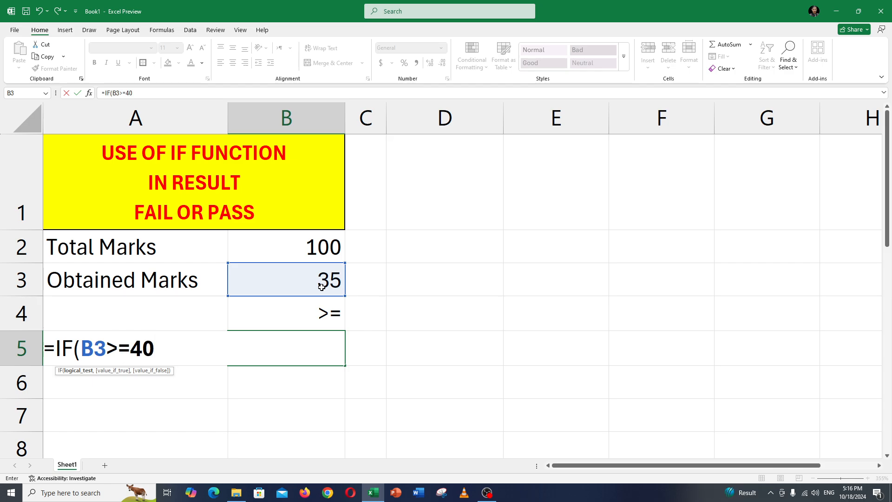
pyautogui.write(',"PAS')
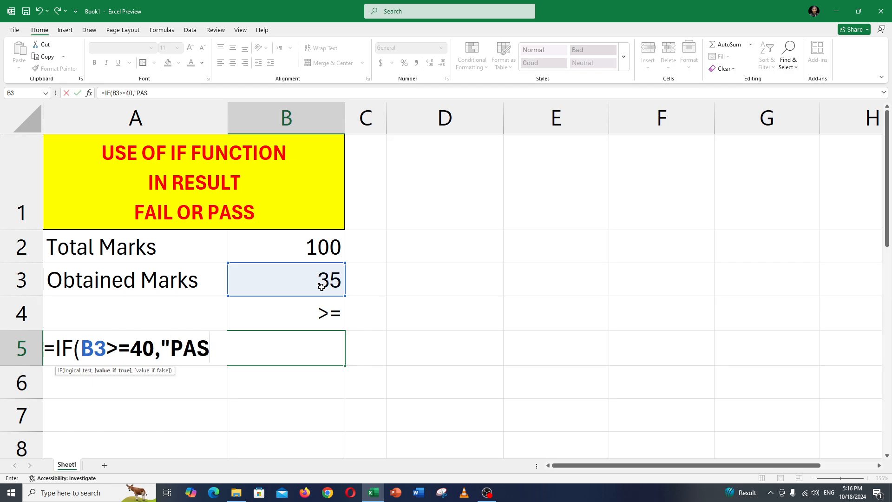
pyautogui.write('S","FAIL"')
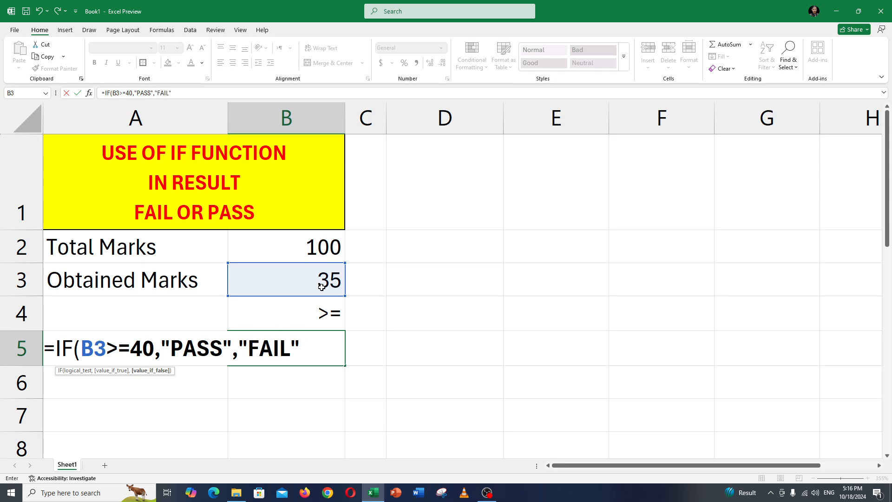
pyautogui.write(')')
pyautogui.press('Return')
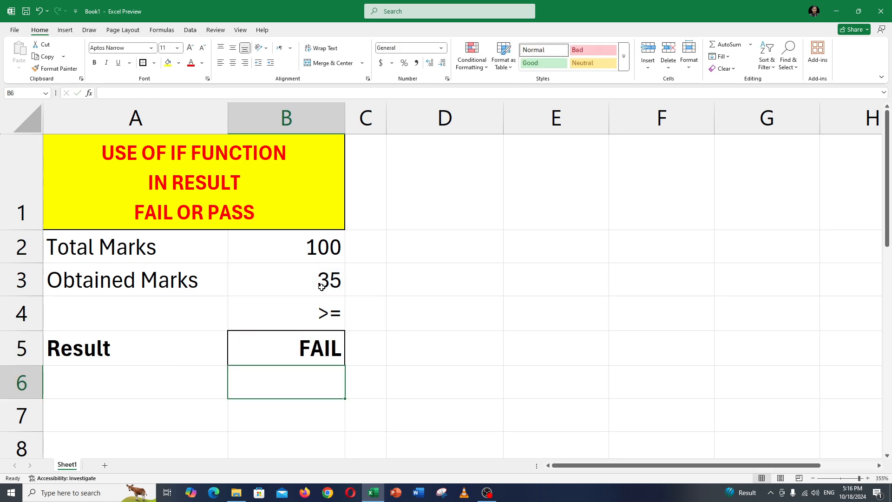
# Set the obtained marks in B3 to 40
pyautogui.click(321, 287)
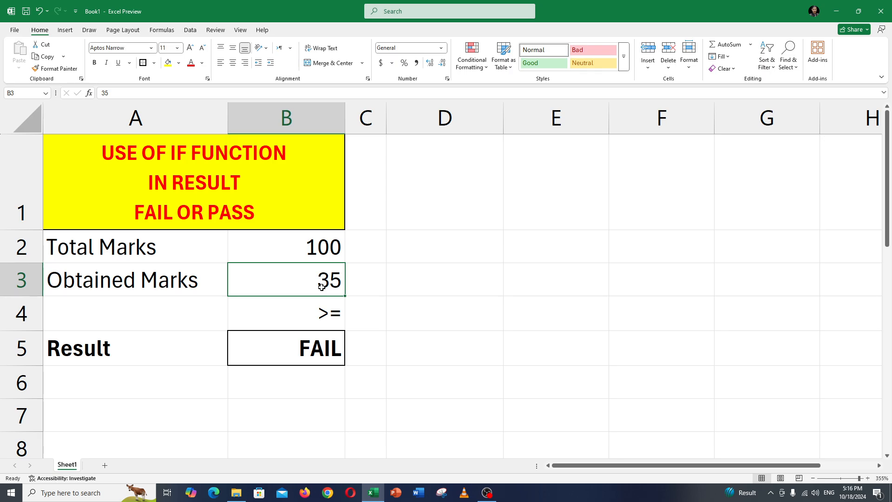
pyautogui.write('40')
pyautogui.press('Return')
# Change the obtained marks in B3 to the percentage value 40%
pyautogui.click(321, 287)
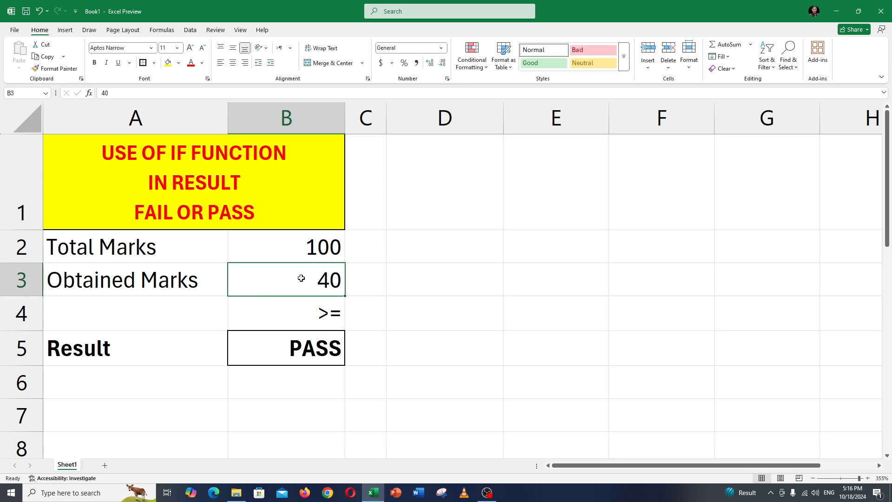
pyautogui.doubleClick(302, 278)
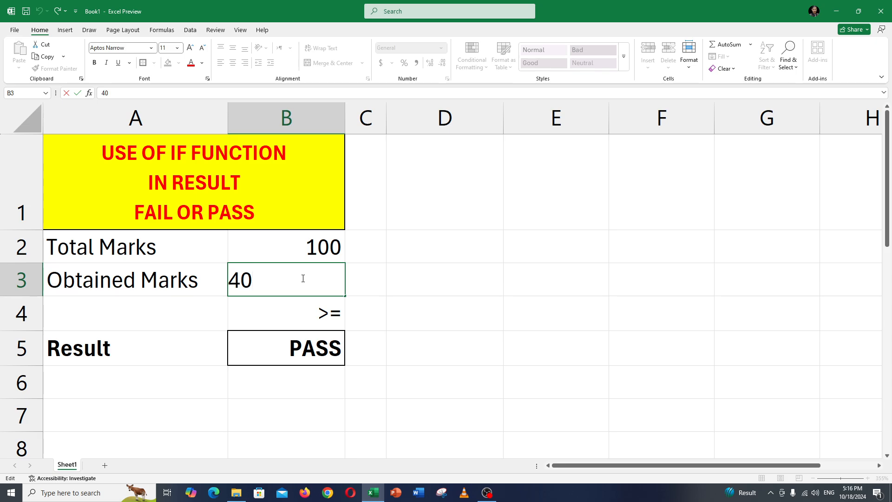
pyautogui.write('%')
pyautogui.press('Return')
# Change the pass threshold in the Result cell B5's formula to 40%, giving =IF(B3>=40%,"PASS","FAIL")
pyautogui.click(307, 345)
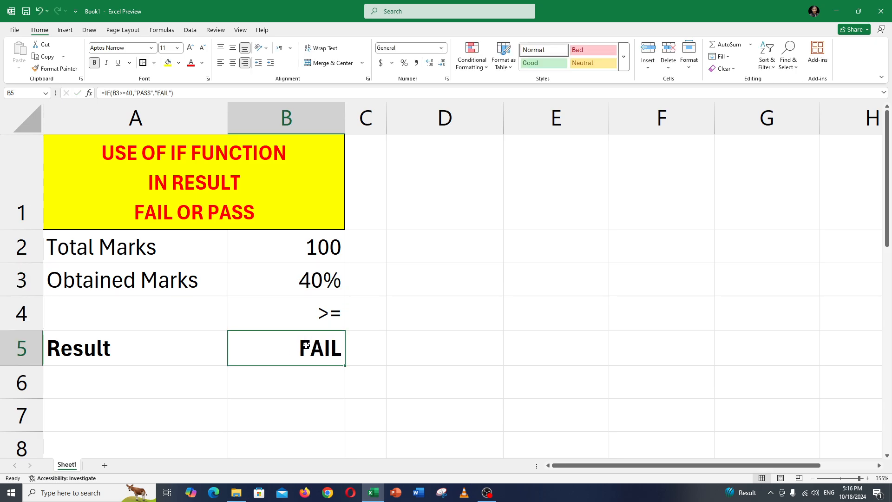
pyautogui.doubleClick(318, 353)
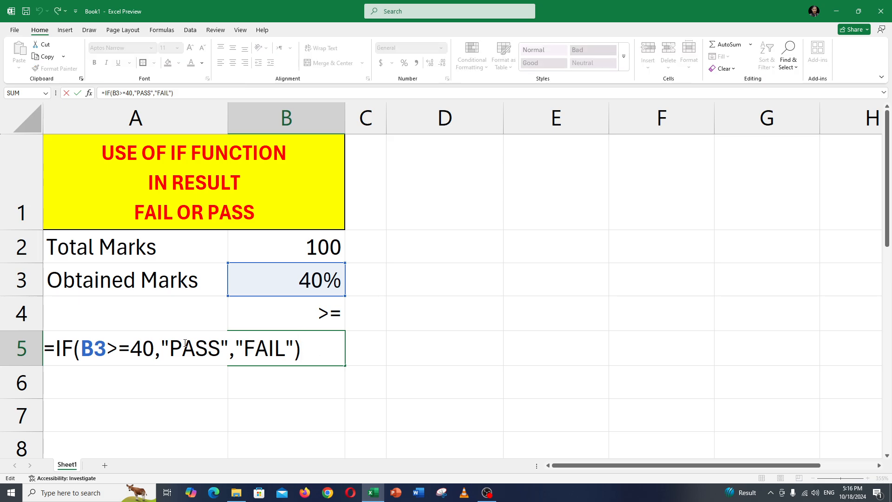
pyautogui.moveTo(134, 345); pyautogui.dragTo(154, 346)
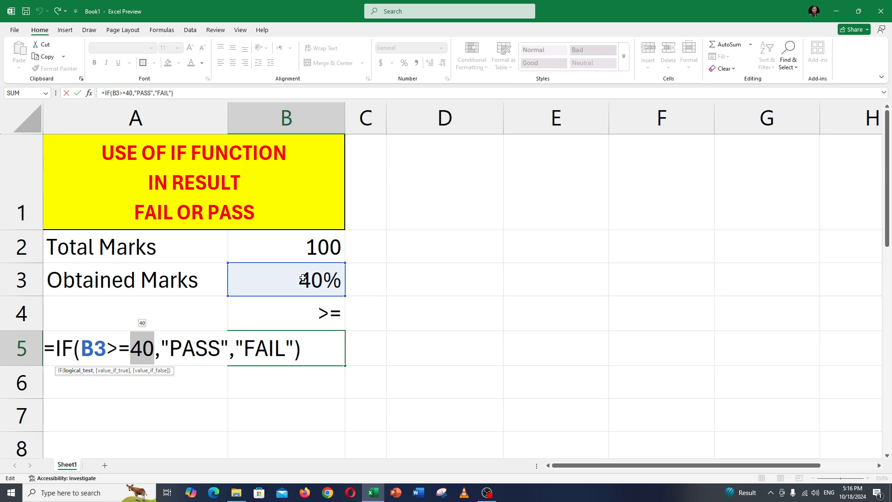
pyautogui.click(155, 348)
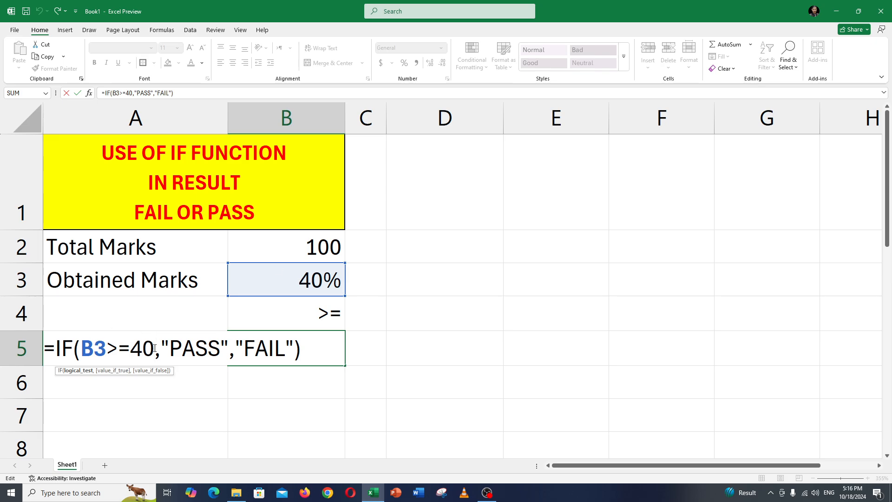
pyautogui.write('%')
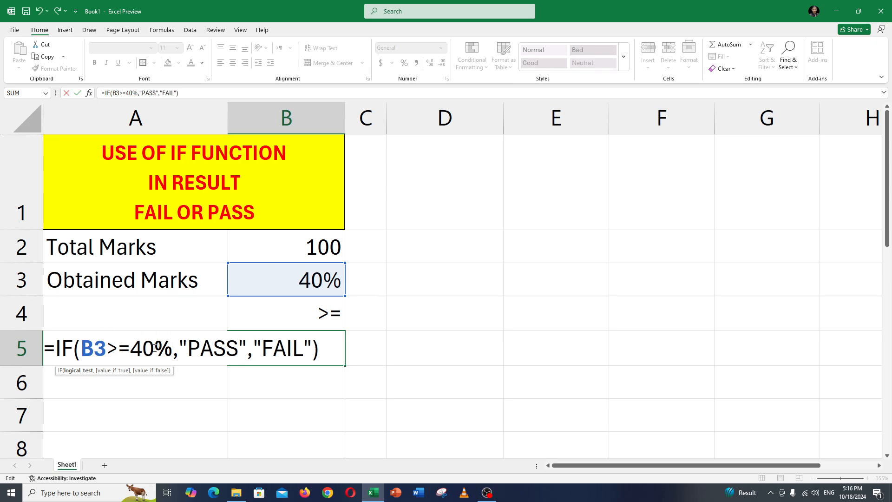
pyautogui.press('Return')
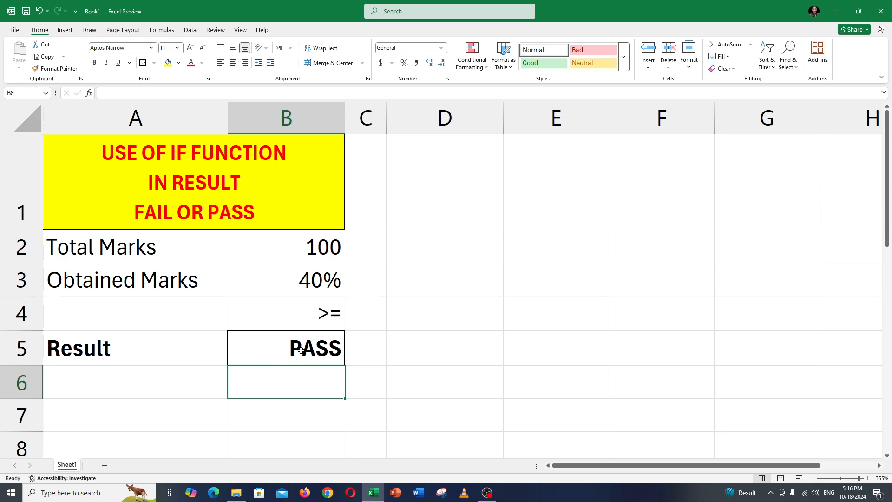
# Open the formula in the Result cell B5 for editing and select its entire text
pyautogui.doubleClick(301, 351)
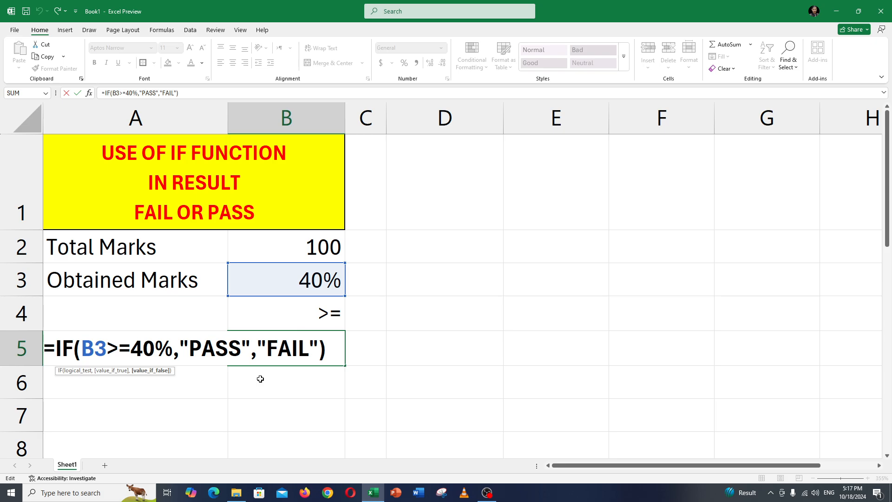
pyautogui.moveTo(332, 349); pyautogui.dragTo(24, 350)
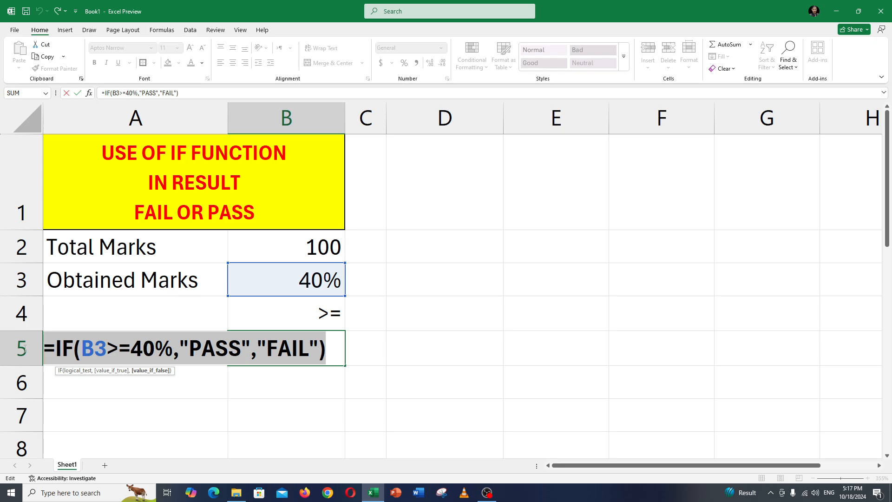